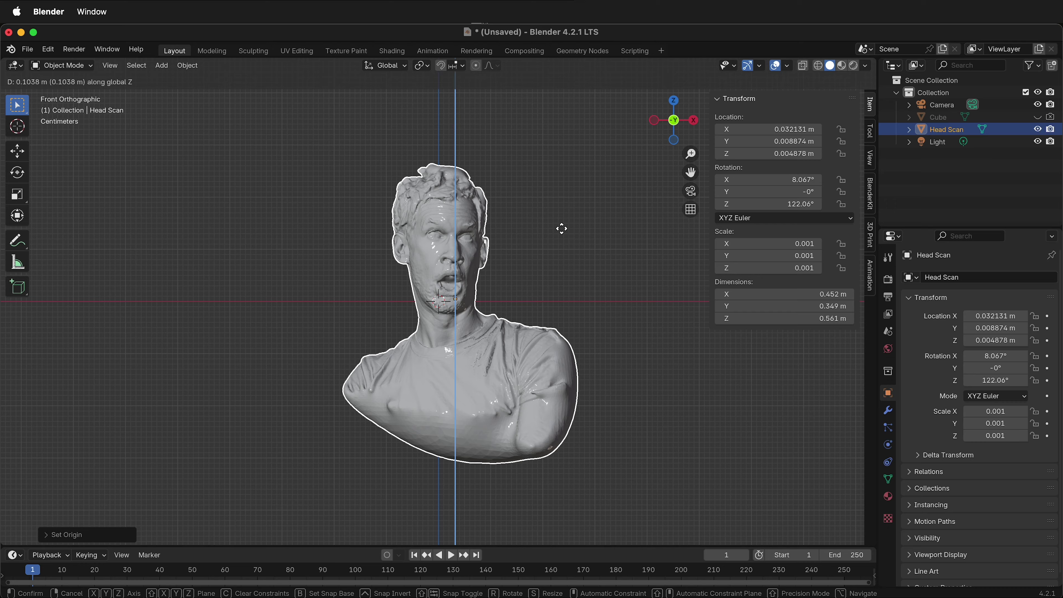
Step: Confirm the head scan's position, keep the duplicate in place, and orbit to face the scan
left_click(564, 174)
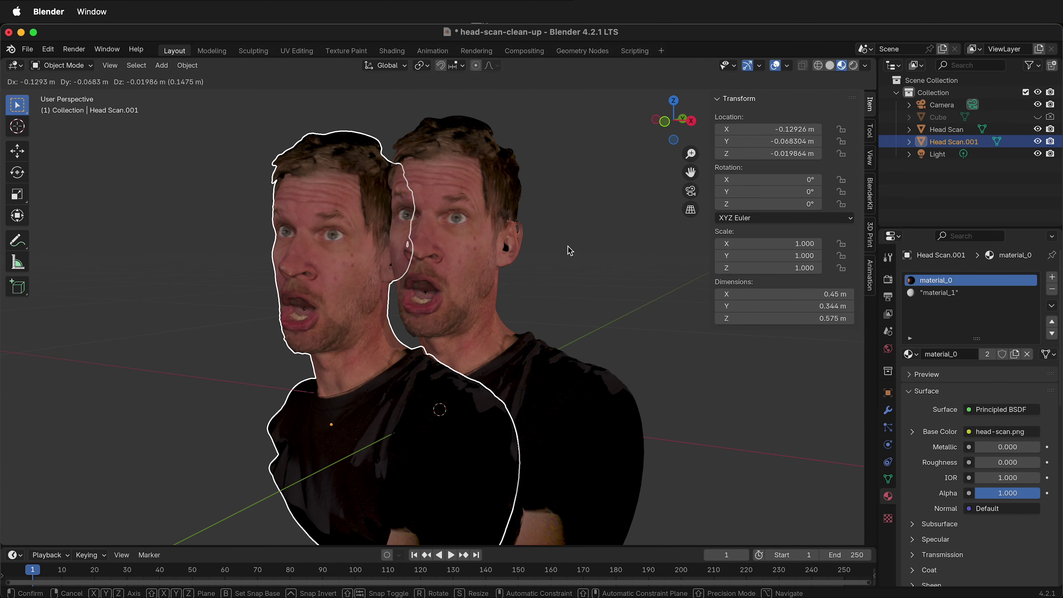
key("Escape")
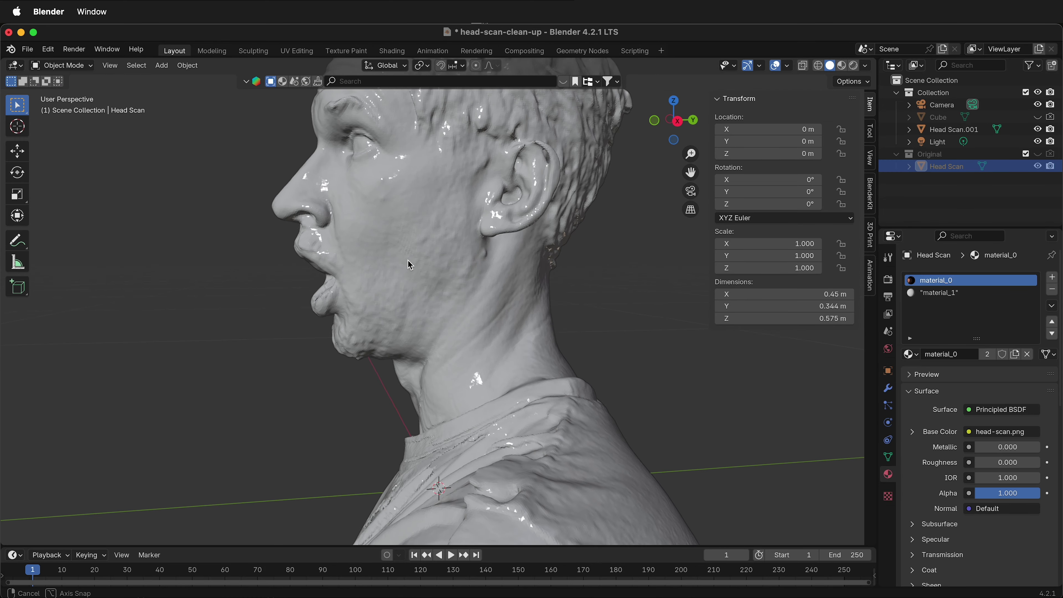
mouse_move(407, 260)
middle_mouse_down()
mouse_move(515, 299)
mouse_move(549, 237)
middle_mouse_up()
scroll(511, 227, "up", 5)
Step: Select the working copy Head Scan.001 in Edit Mode and view its side profile
left_click(505, 218)
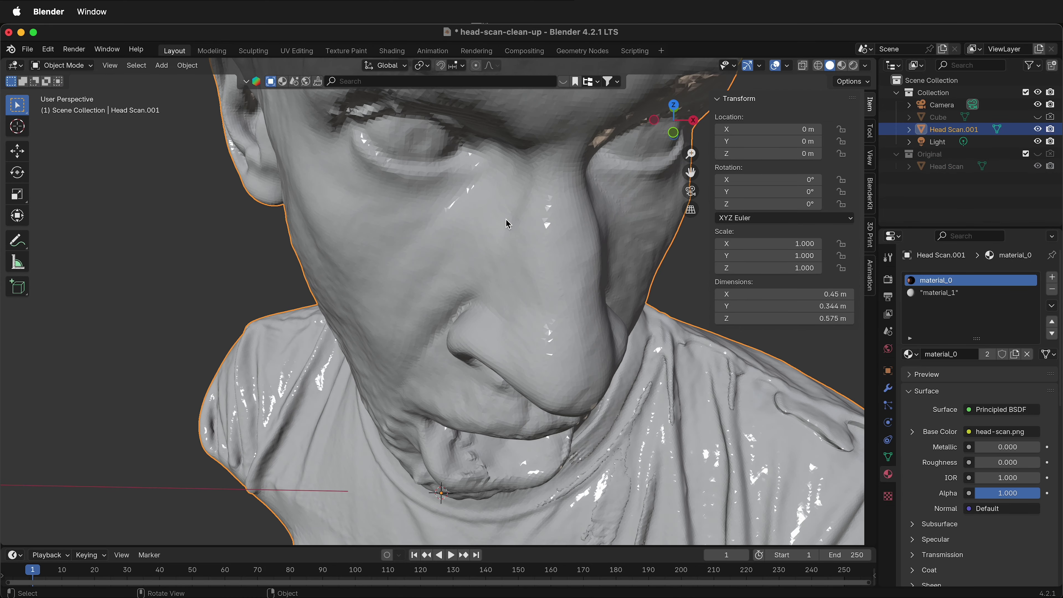
key("Tab")
scroll(590, 244, "up", 8)
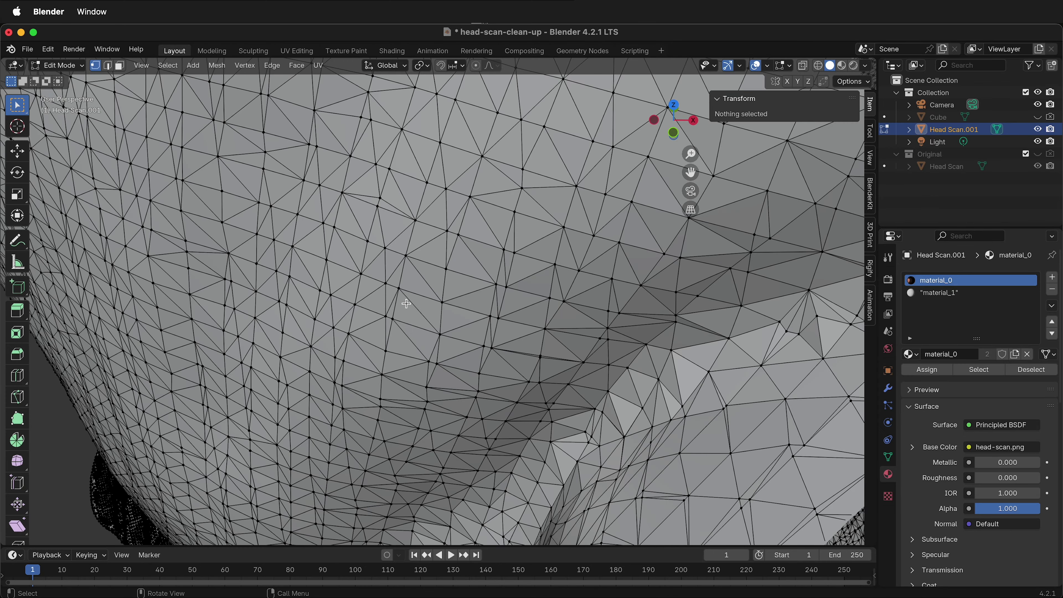
scroll(573, 320, "down", 6)
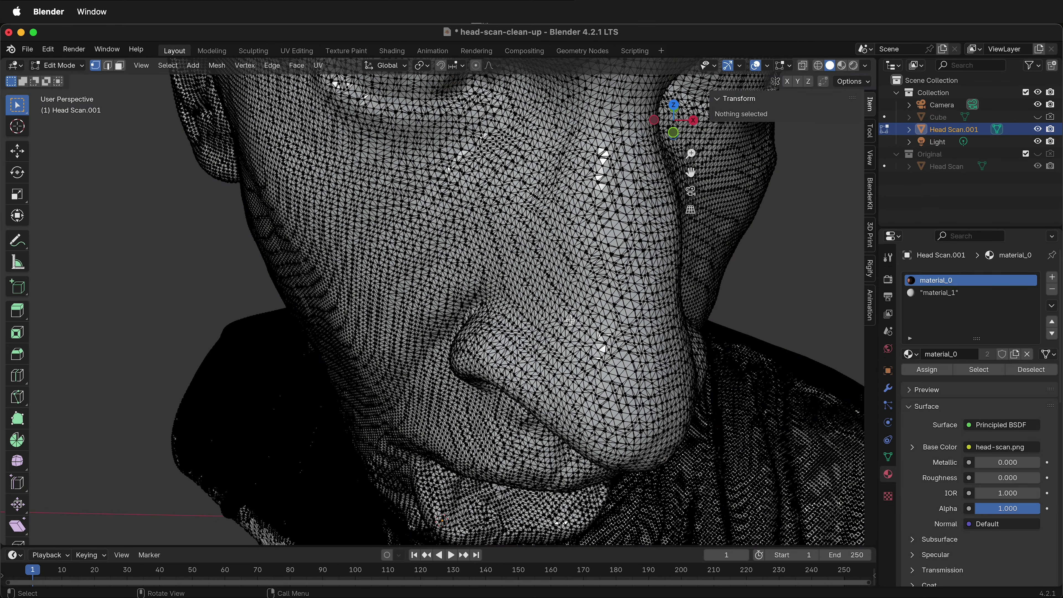
middle_click_drag(571, 320, 682, 270)
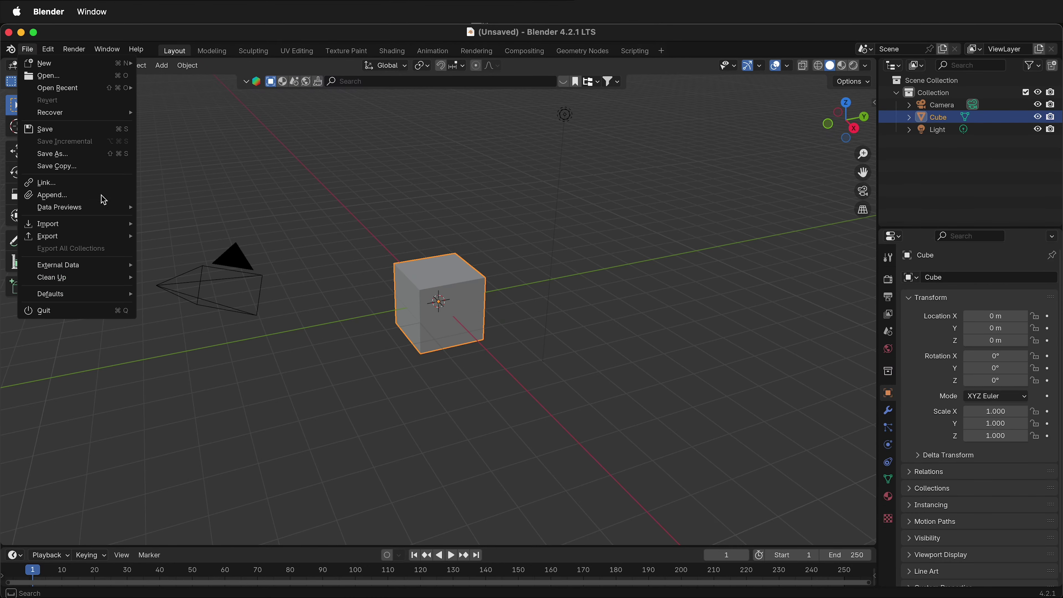
Step: Import head-scan.obj from the head-scan folder as a Wavefront OBJ
mouse_move(108, 225)
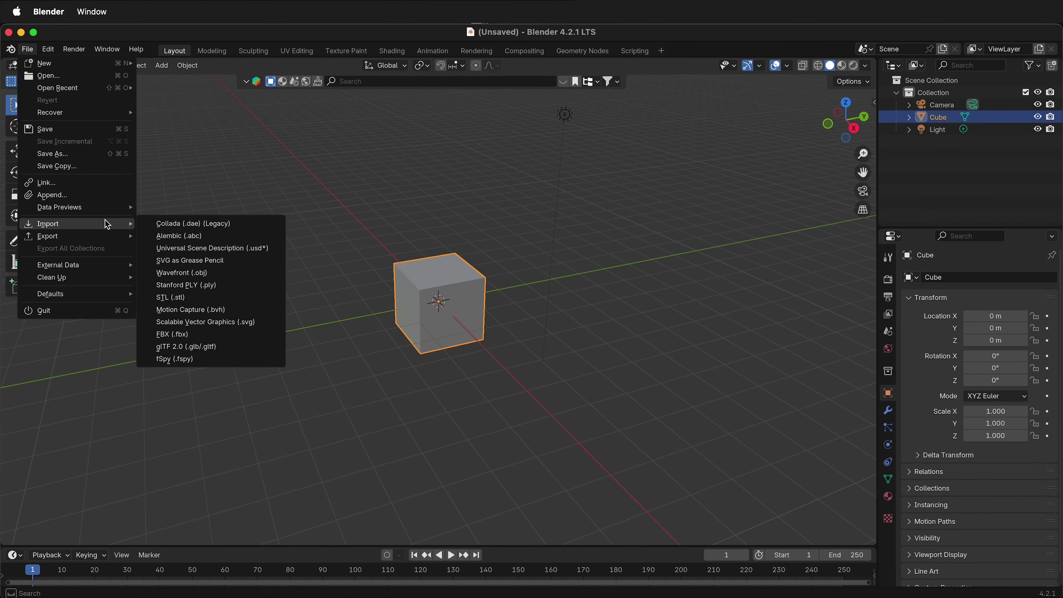
left_click(182, 272)
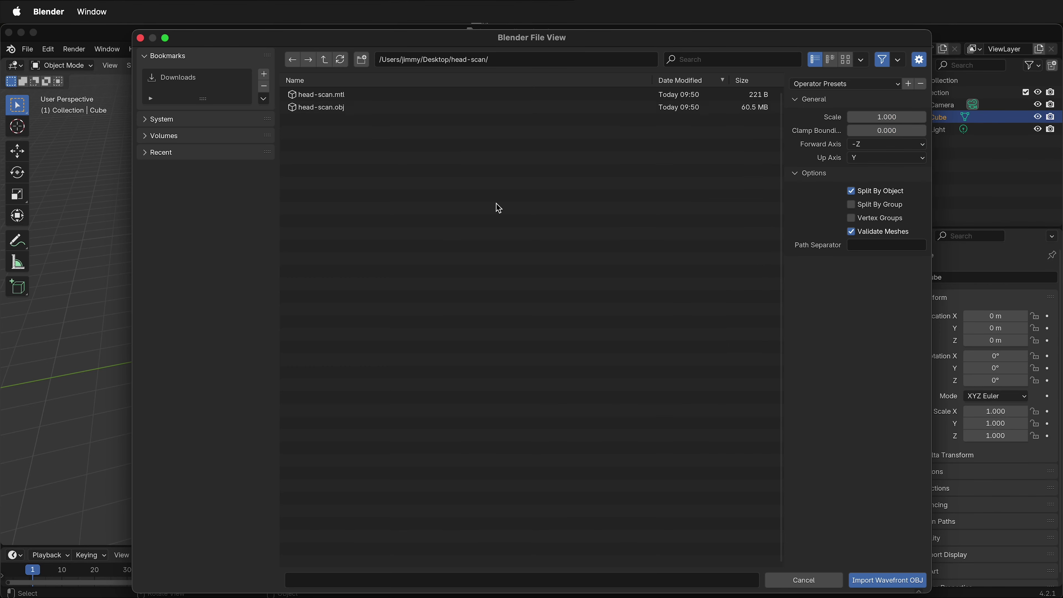
left_click(318, 107)
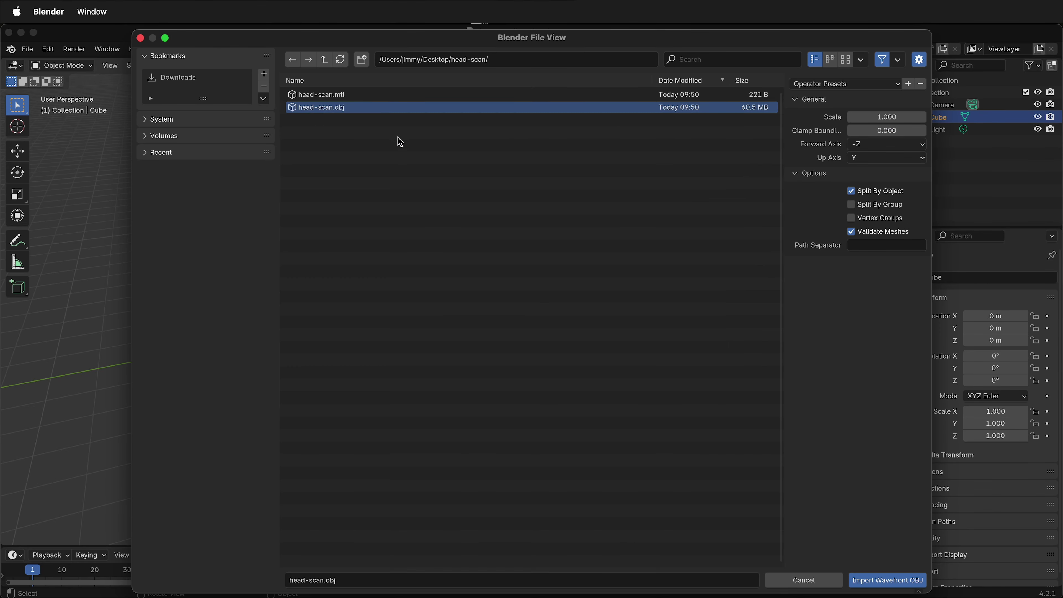
left_click(892, 580)
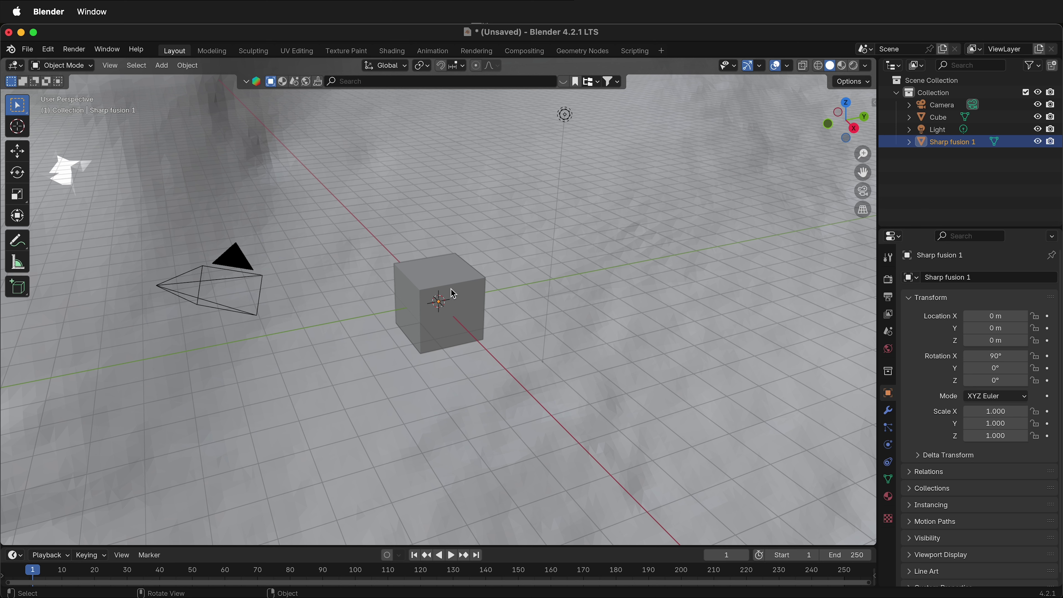
Step: Scale the imported mesh down to 0.001 and show the transform sidebar
type("s.001")
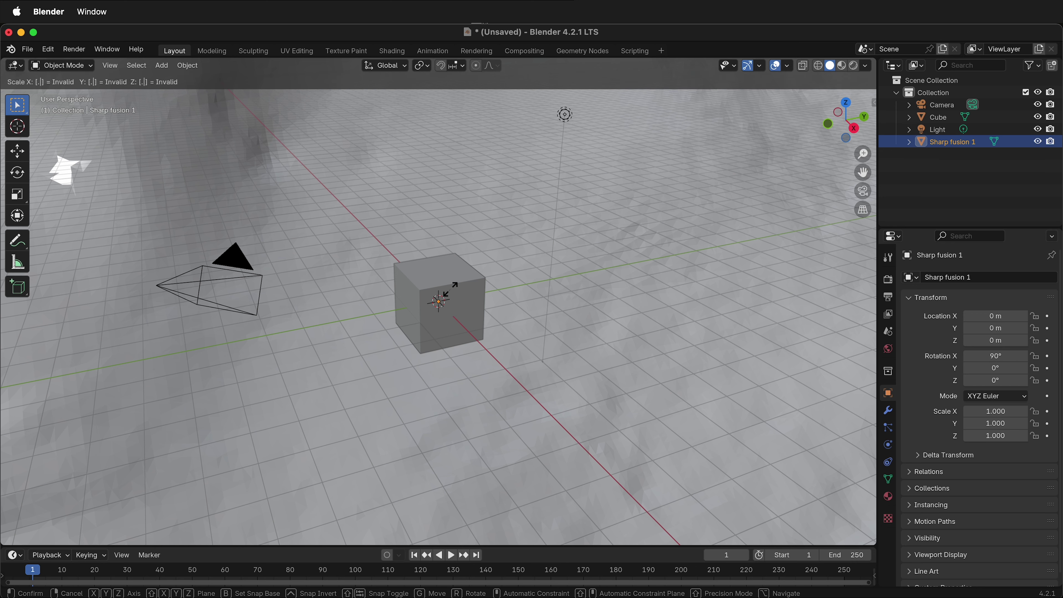
key("Return")
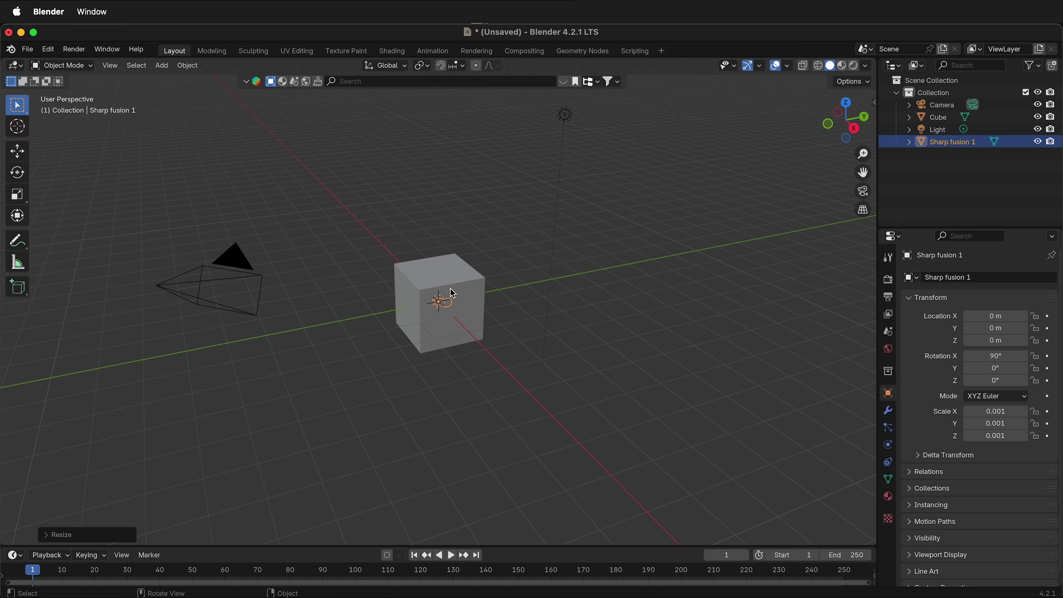
key("n")
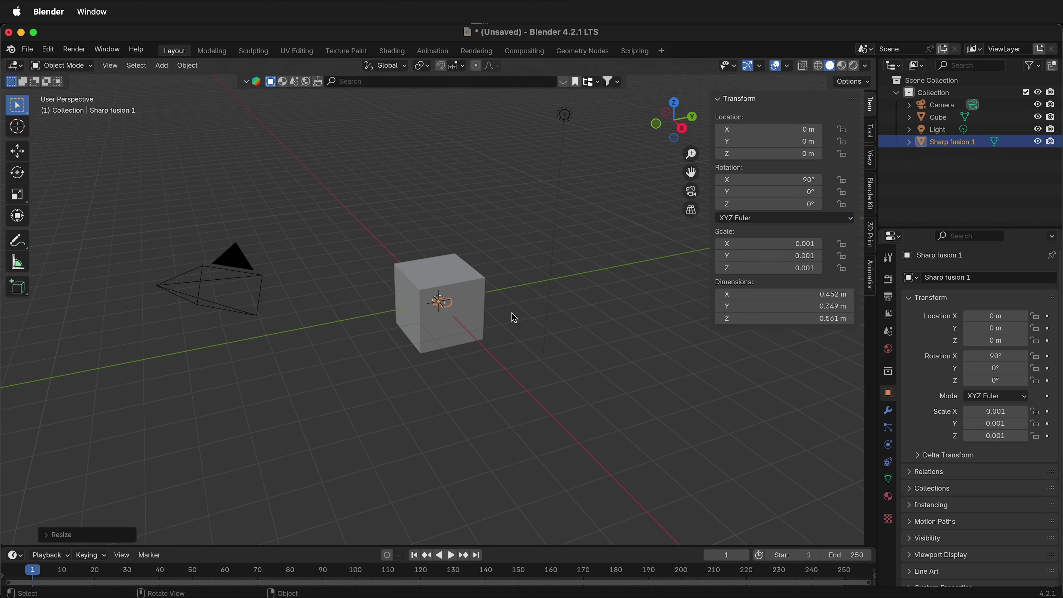
Step: Zoom in and select the small scan mesh inside the default cube
scroll(462, 302, "up", 8)
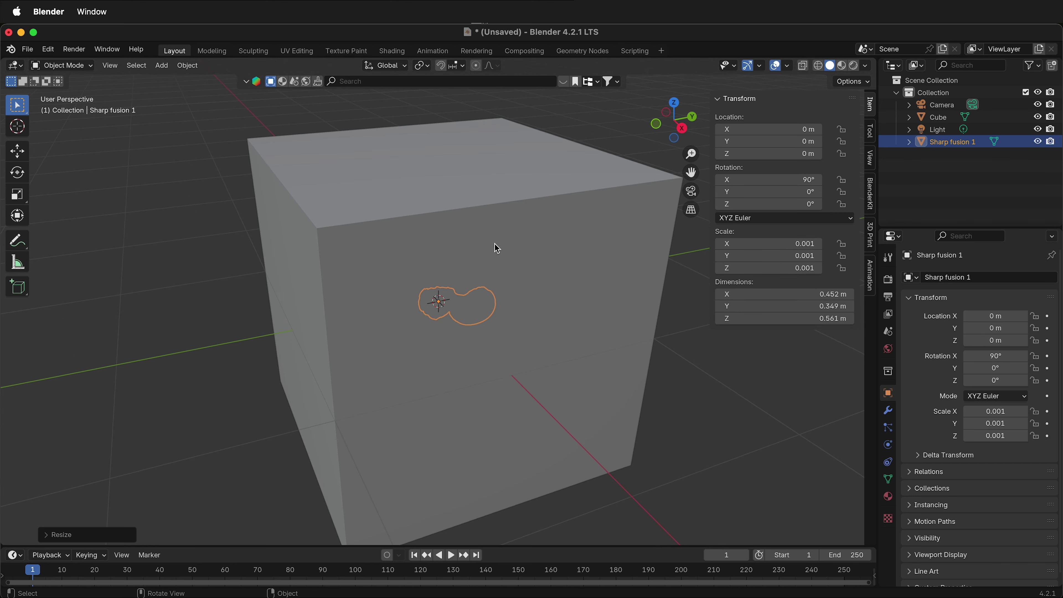
left_click(517, 239)
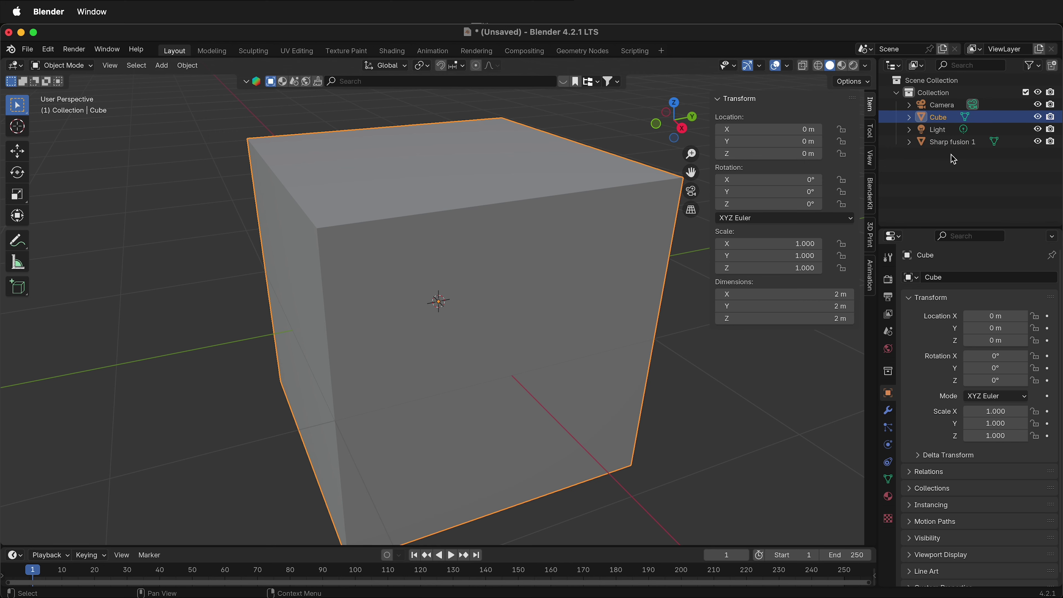
left_click(560, 331)
middle_click_drag(506, 176, 588, 318)
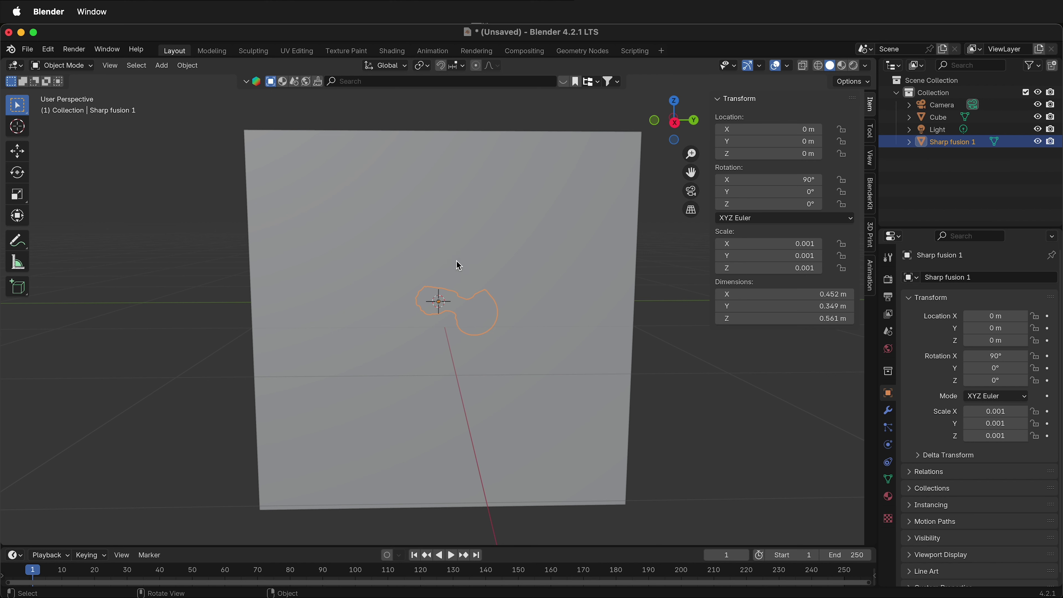
Step: Hide the default cube and rename Sharp fusion 1 to 'Head Scan'
left_click(463, 212)
left_click(1042, 118)
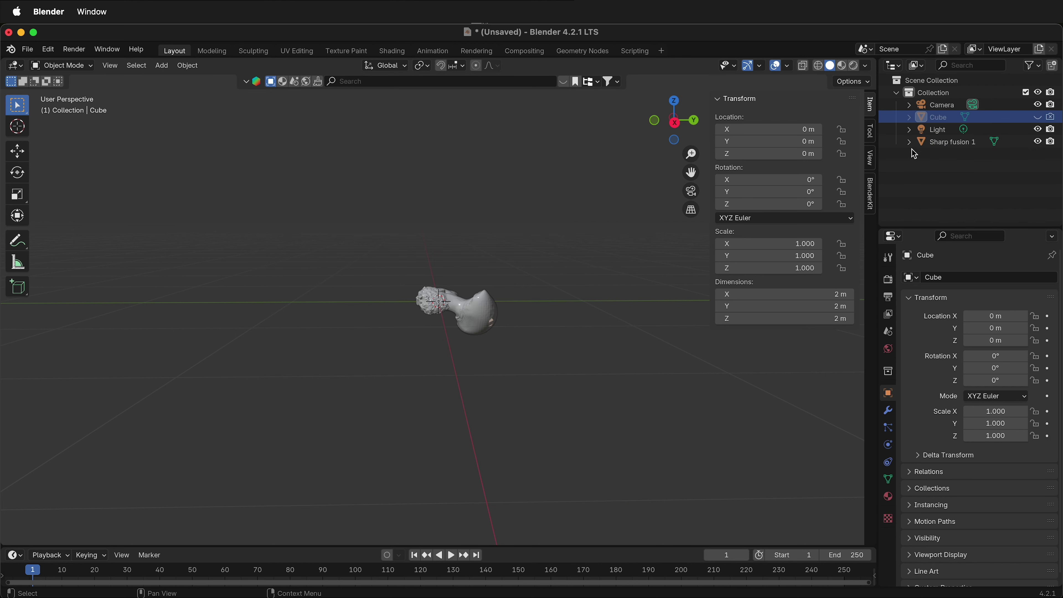
scroll(436, 313, "up", 2)
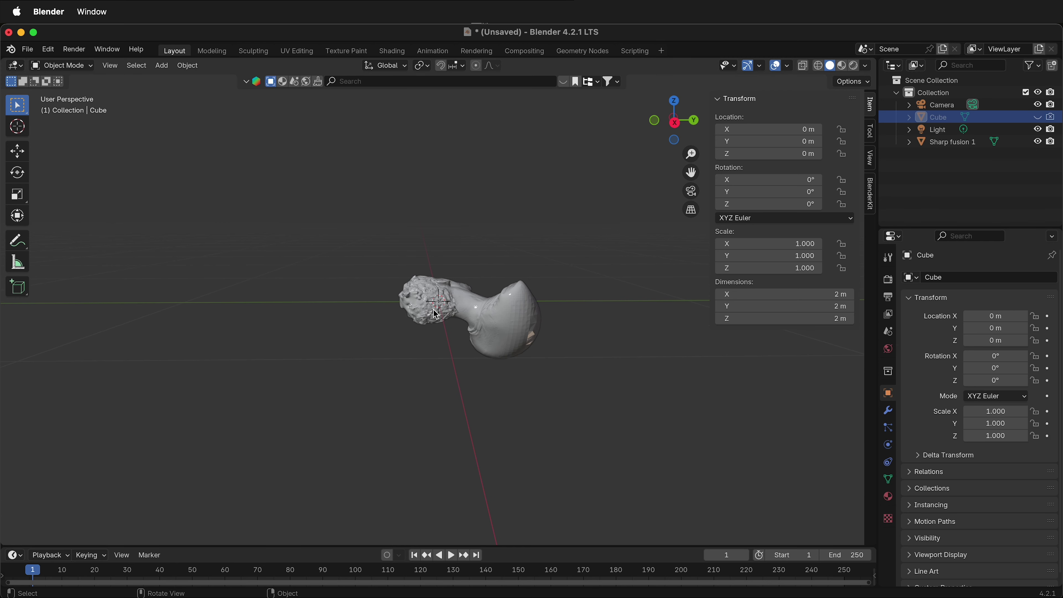
scroll(435, 313, "up", 2)
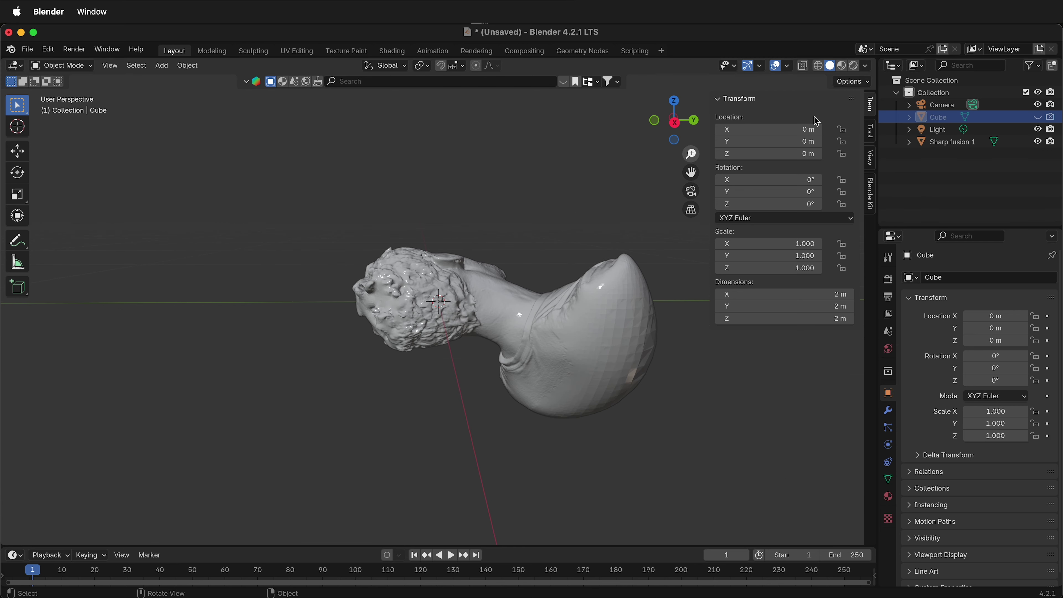
left_click(946, 143)
key("F2")
type("Head Scan")
key("Return")
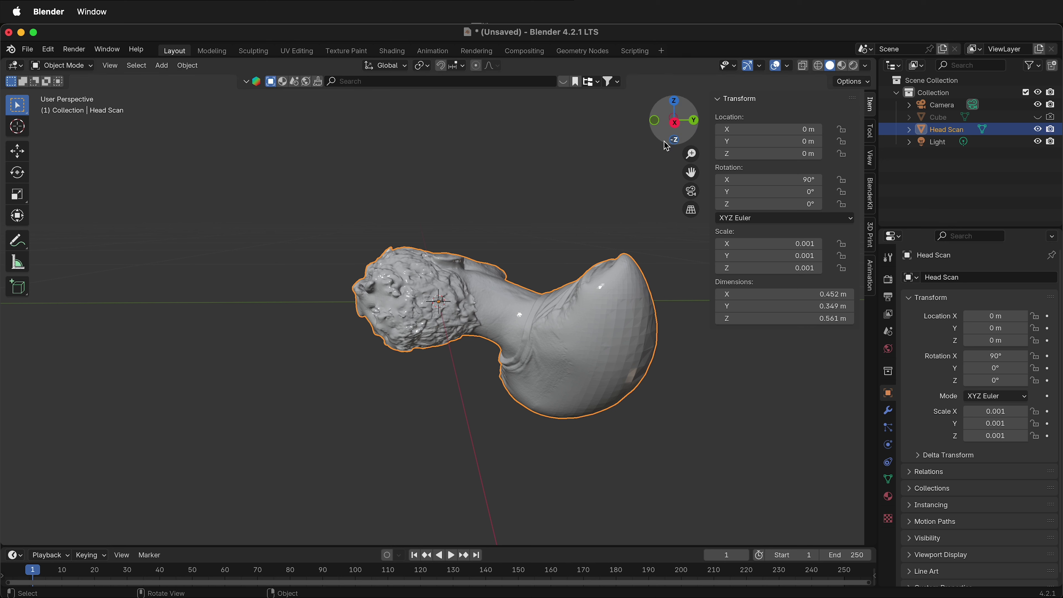
Step: Tilt the head scan upright and turn it 122.06° on Z to face forward
left_click(673, 125)
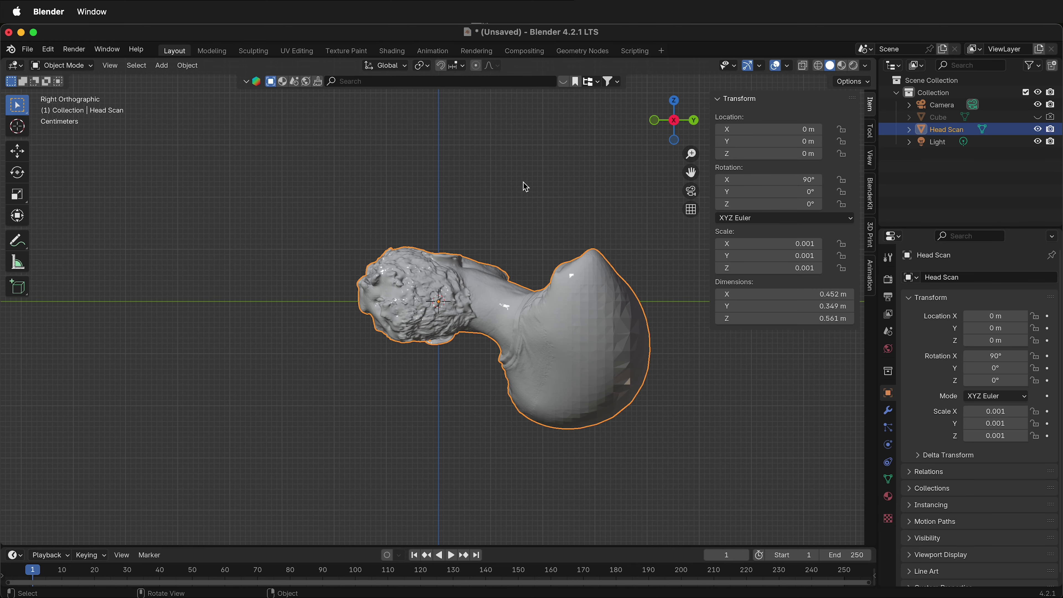
key("r")
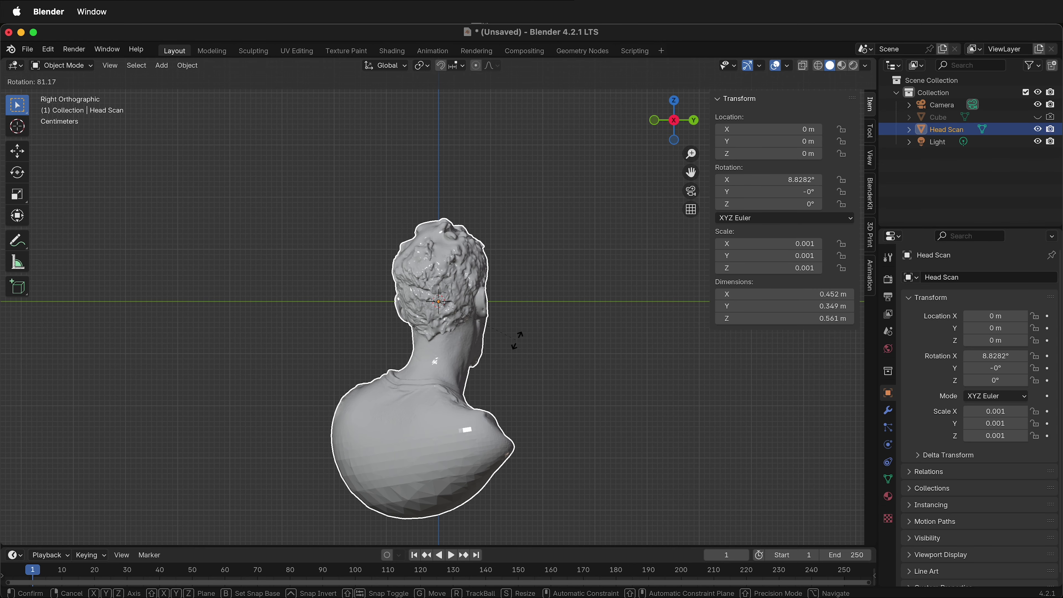
left_click(515, 342)
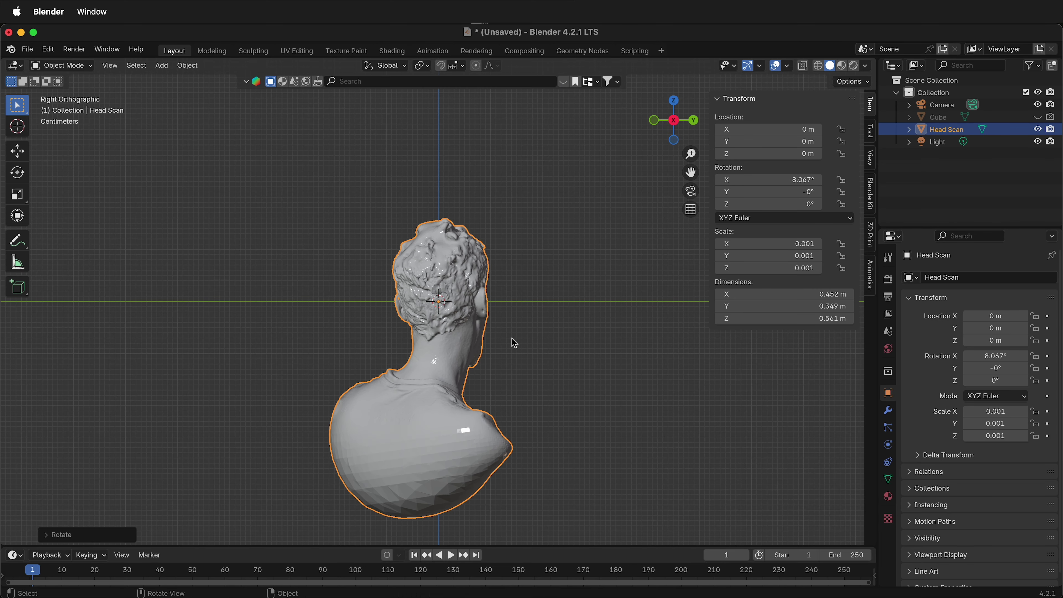
left_click(674, 101)
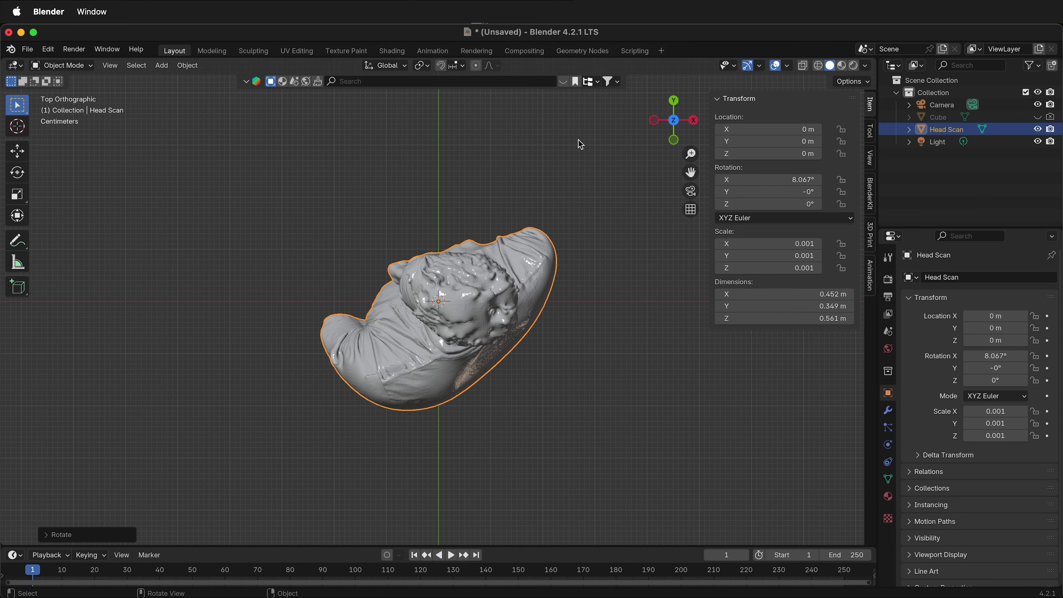
key("r")
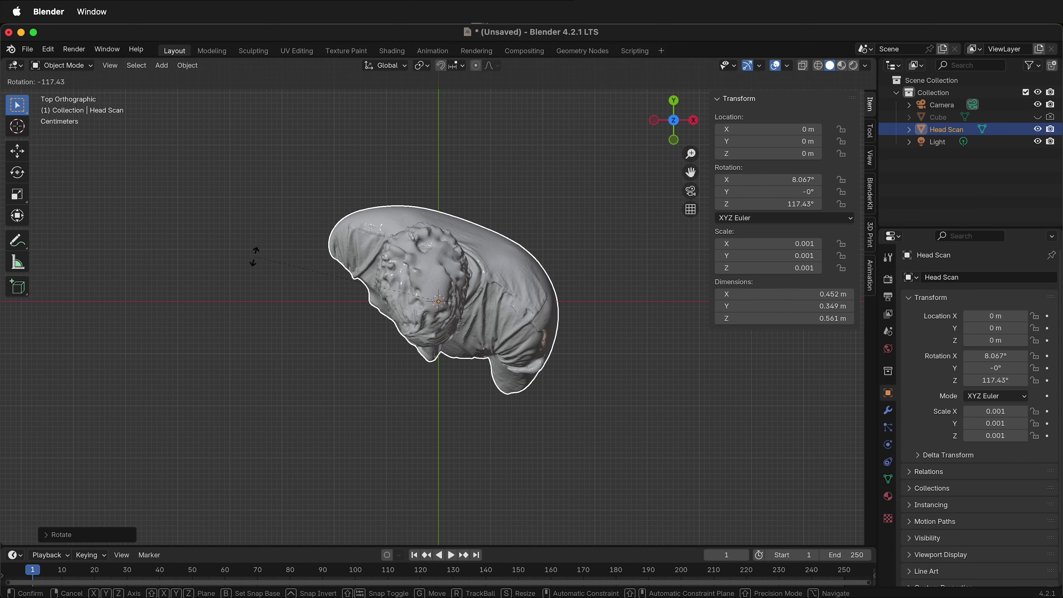
left_click(255, 270)
Step: Nudge the scan to centre it from Top and Back views, then view through the camera
key("g")
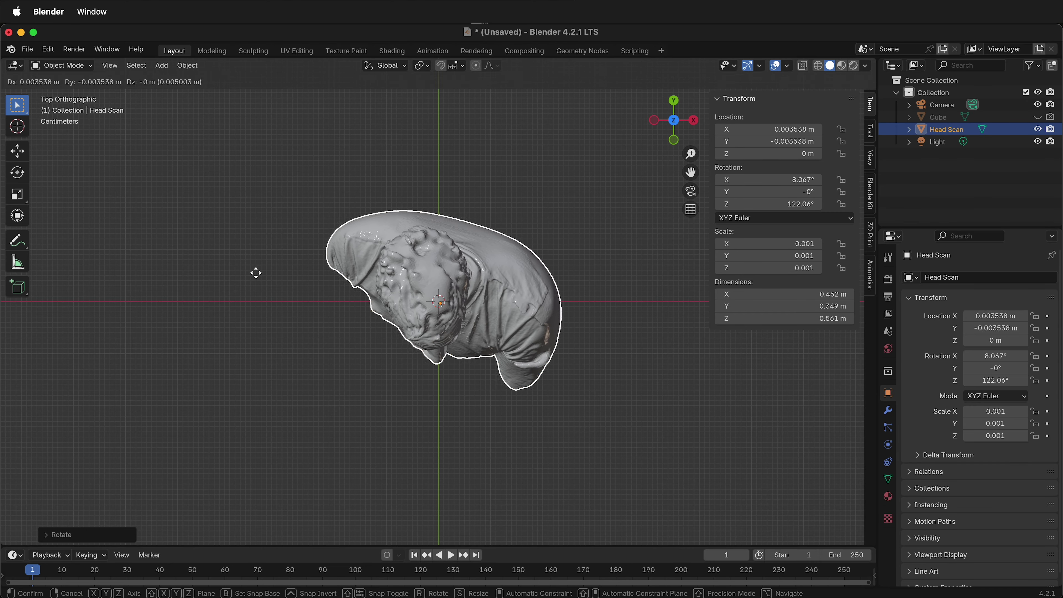
left_click(256, 273)
left_click(674, 101)
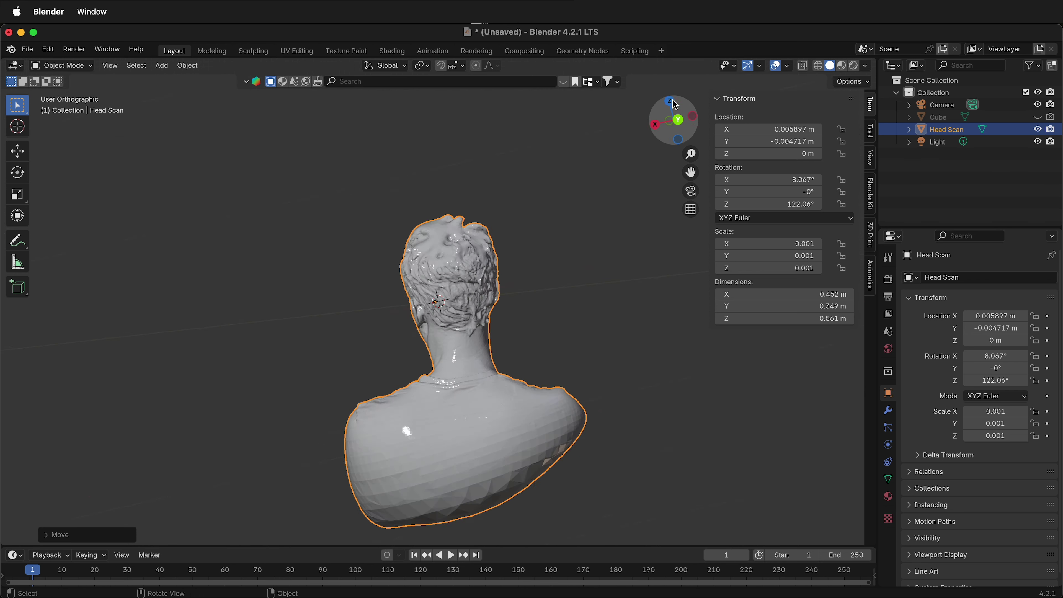
key("g")
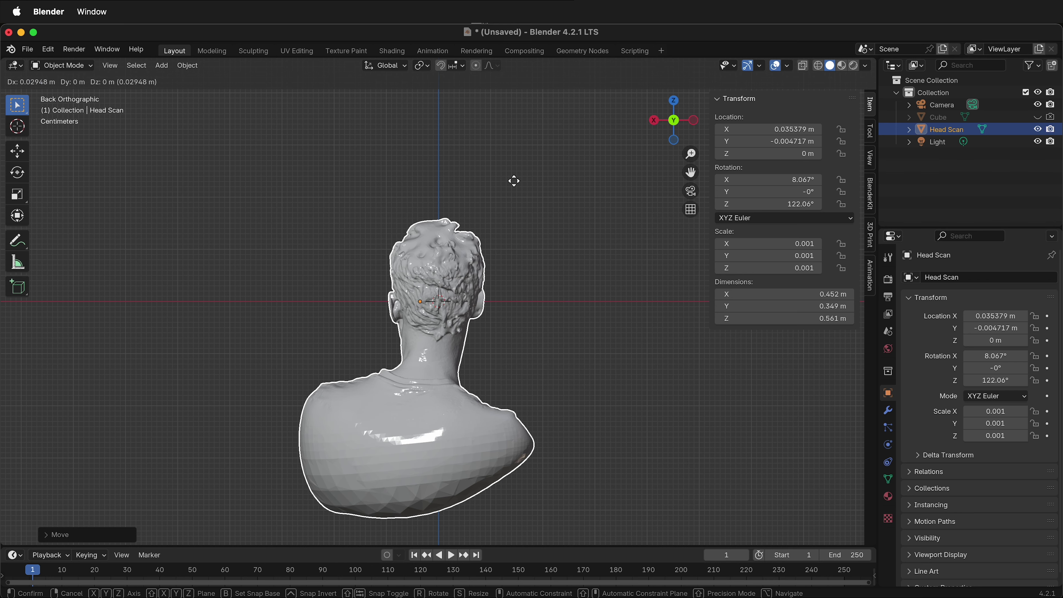
left_click(513, 178)
left_click(653, 121)
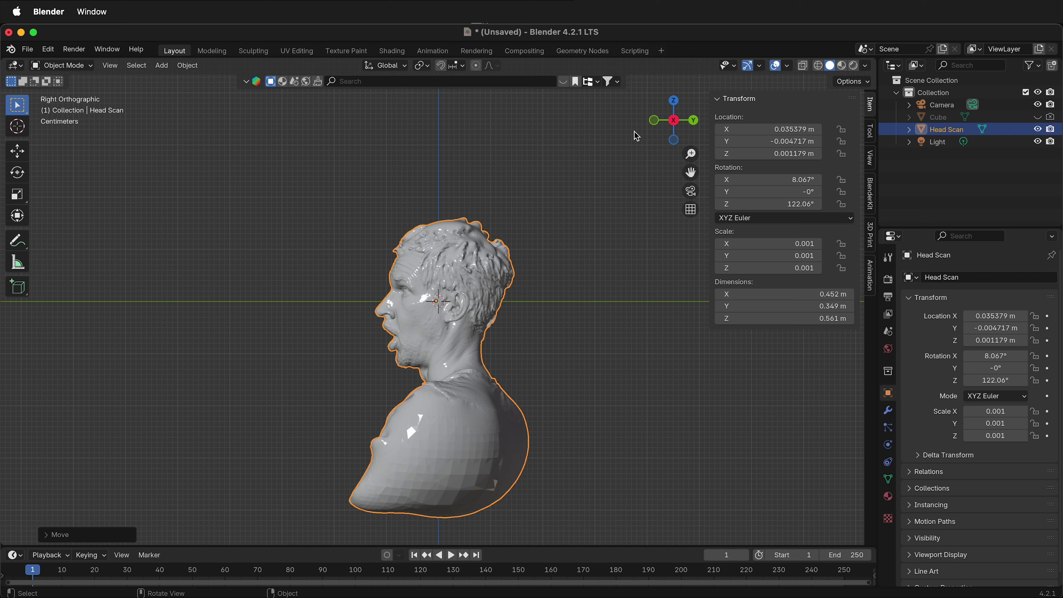
left_click(691, 191)
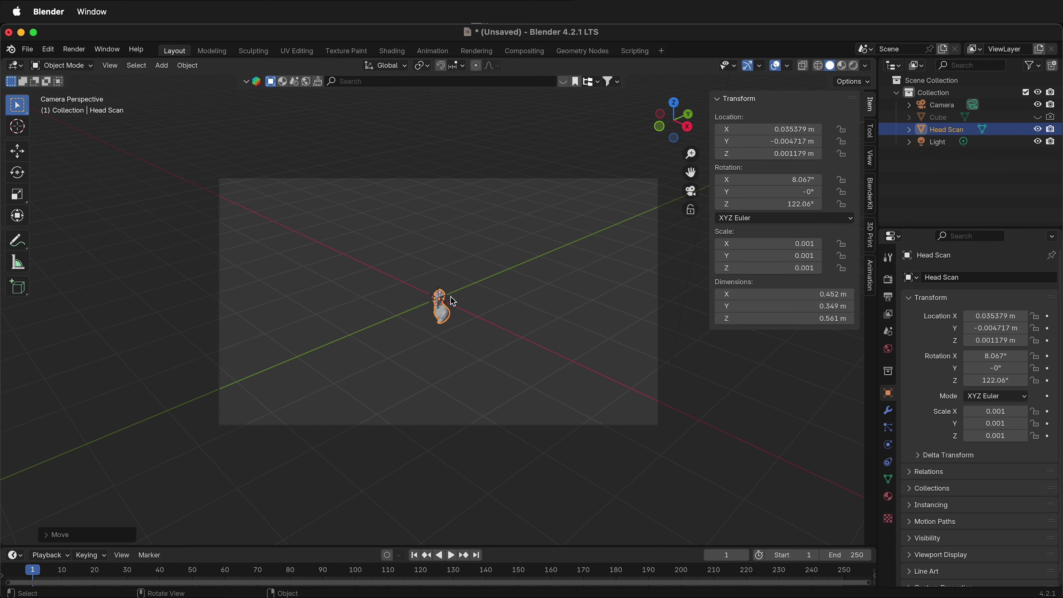
scroll(452, 296, "up", 5)
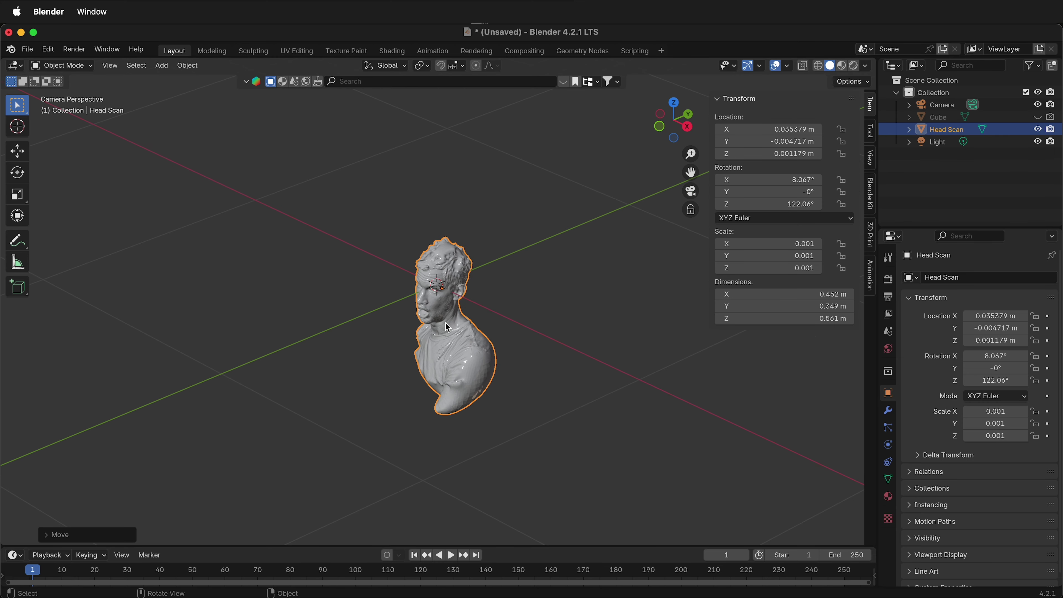
Step: Set Head Scan's origin to its geometry centre
left_click(188, 66)
mouse_move(273, 93)
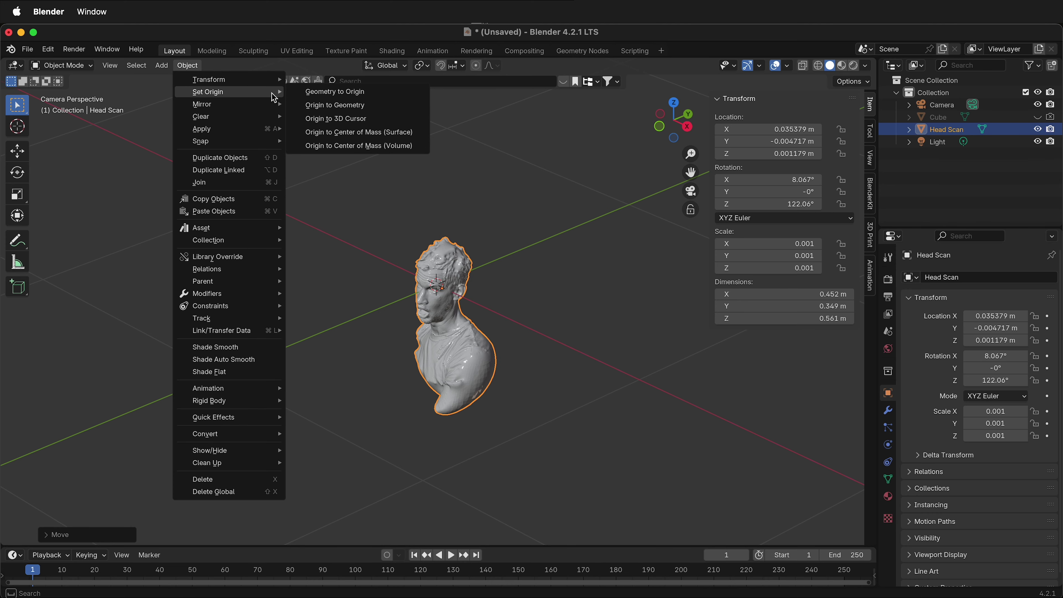
left_click(370, 106)
left_click_drag(660, 125, 658, 134)
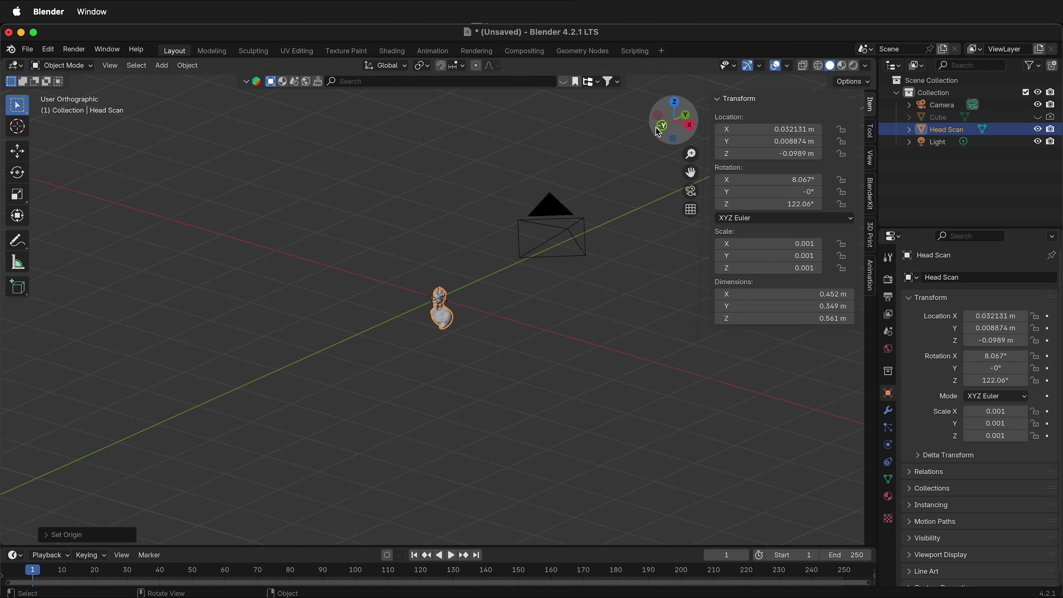
Step: From the front view, raise Head Scan along Z to 0.1346 m and reselect it
key("KP_1")
key("KP_Decimal")
key("g")
key("z")
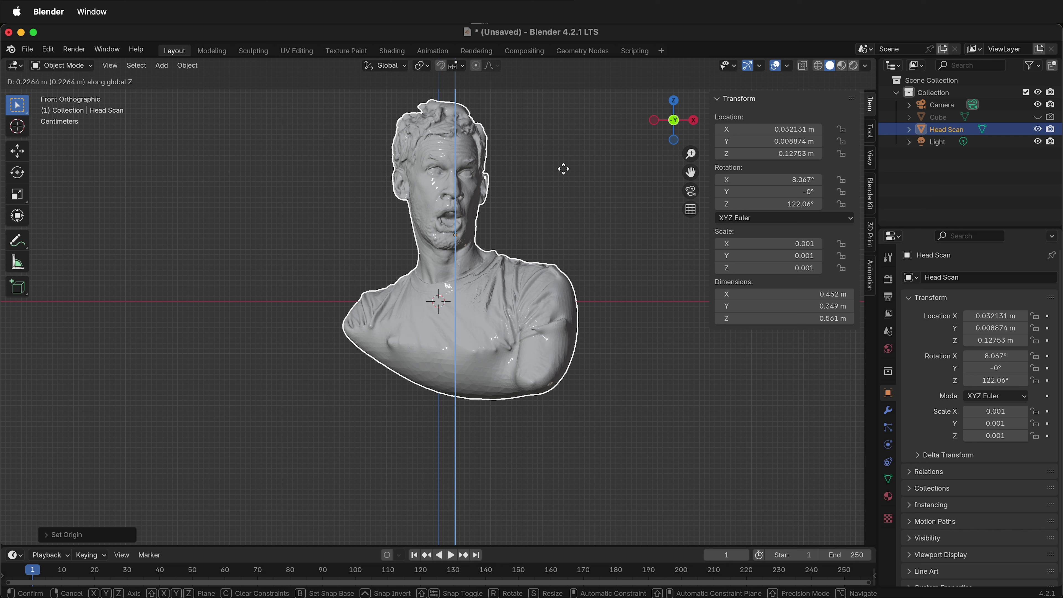
left_click(566, 172)
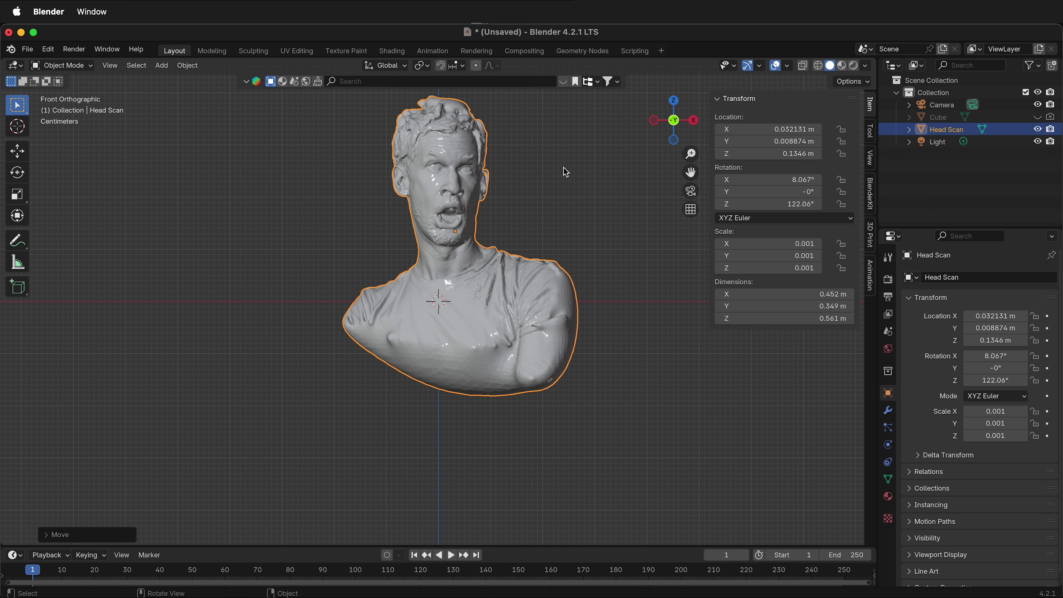
left_click(579, 161)
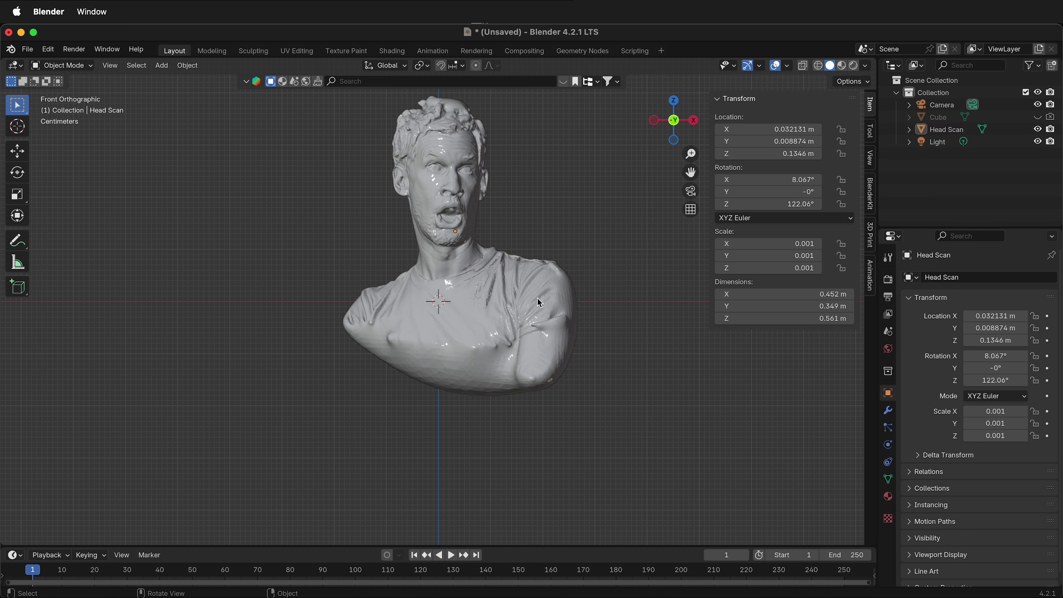
left_click(495, 298)
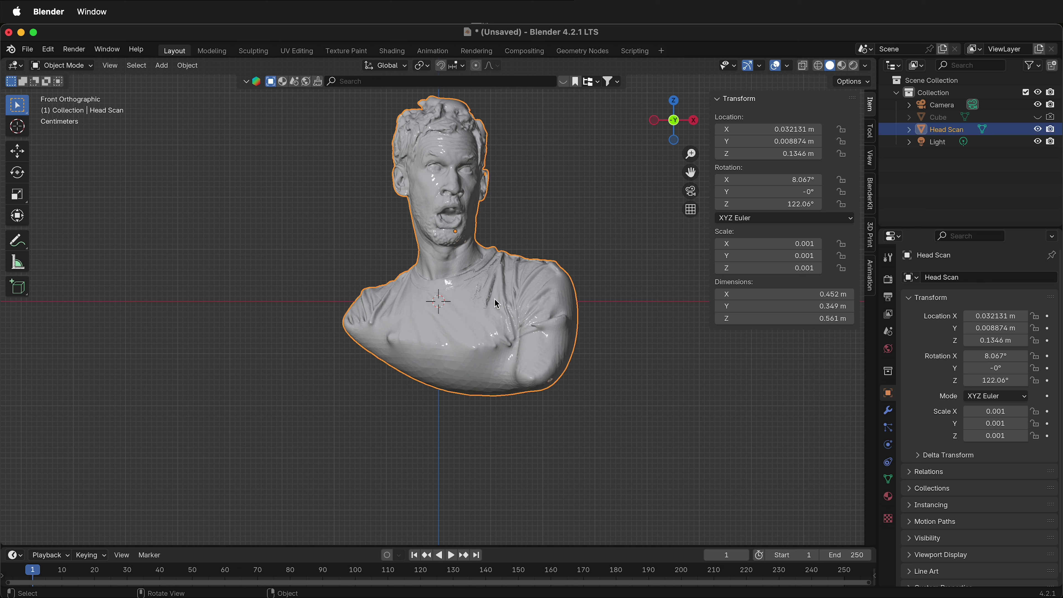
Step: Apply All Transforms so Head Scan reads location 0, rotation 0° and scale 1.000
key("ctrl+a")
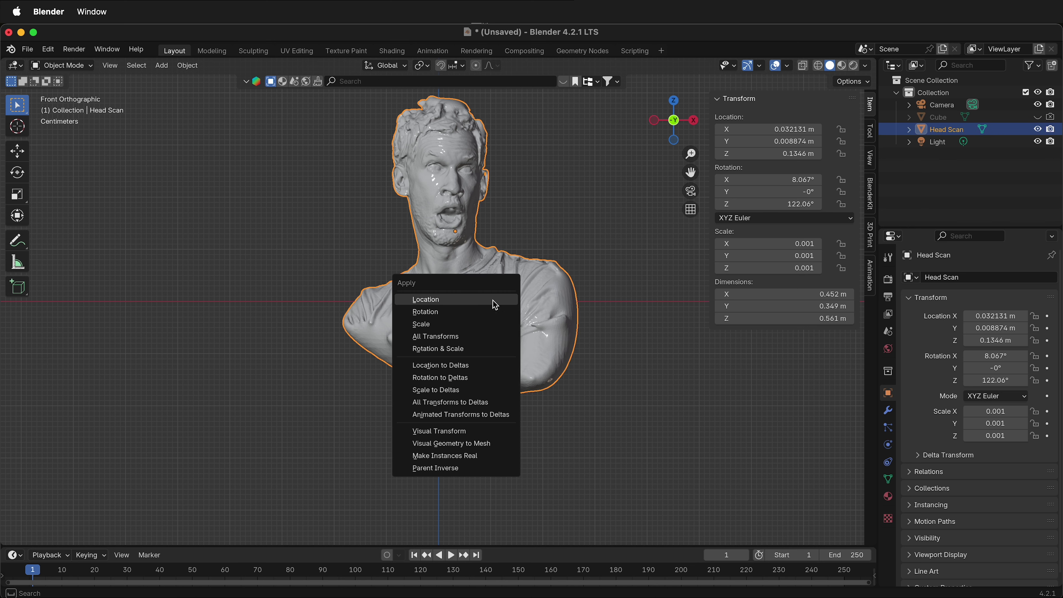
left_click(448, 338)
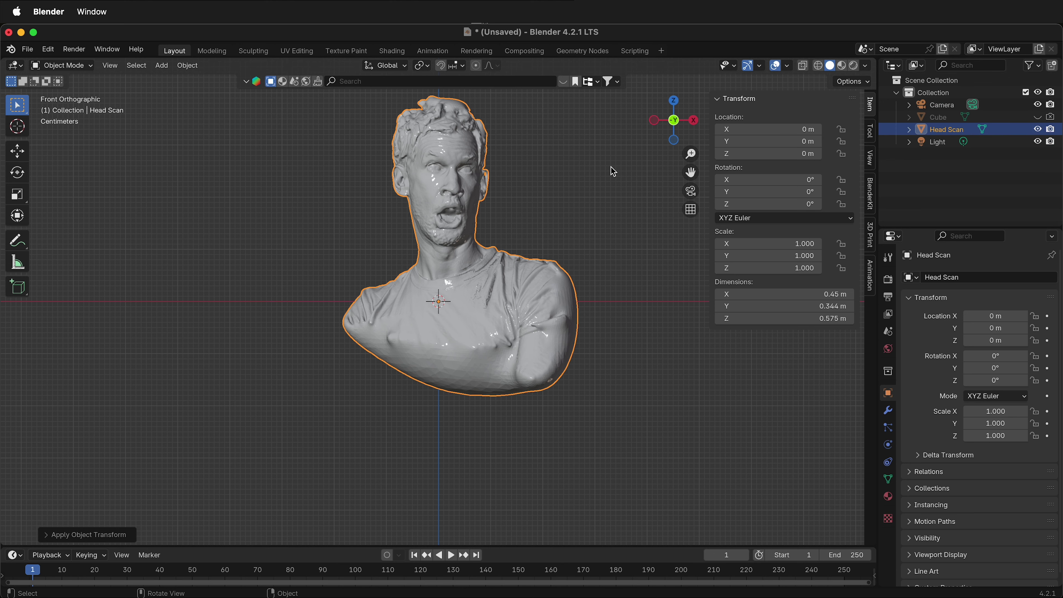
Step: Save the scene as head-scan-clean-up.blend in the Desktop head-scan folder
key("super+s")
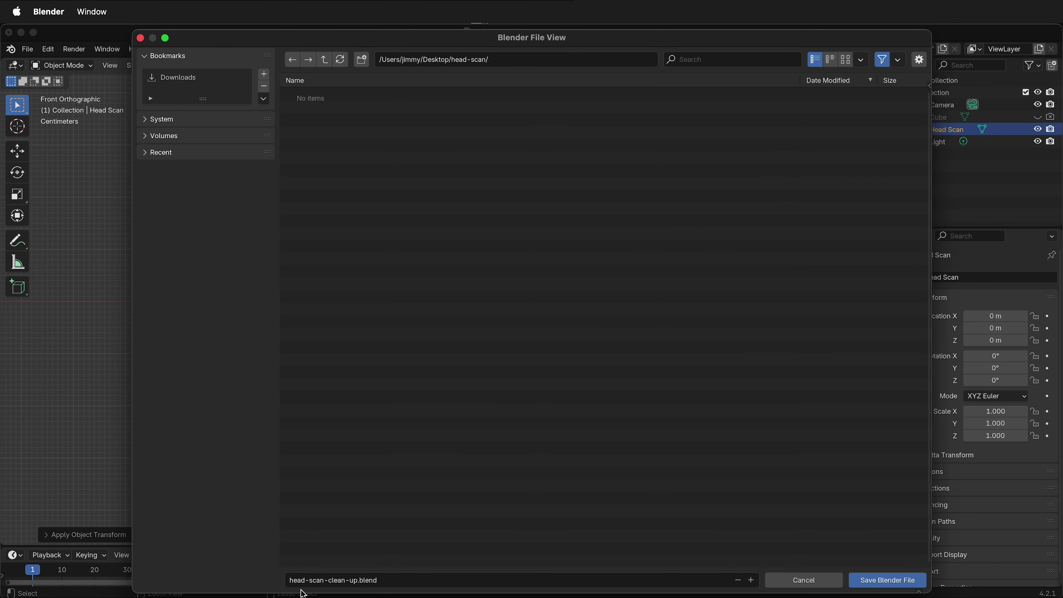
left_click(896, 580)
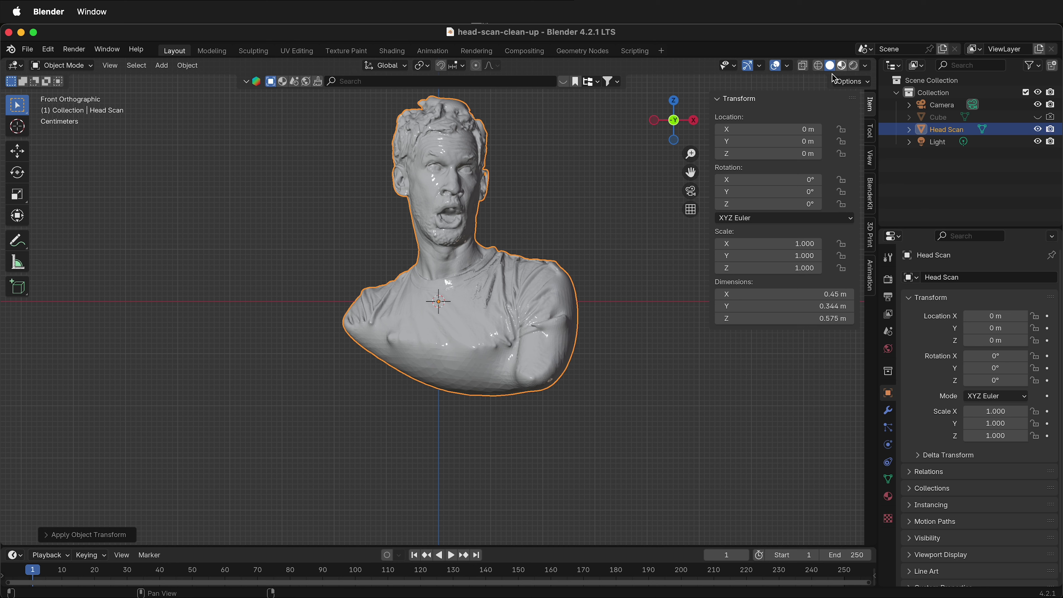
Step: Switch to Material Preview shading and set material_0's IOR to 1.000
key("z")
key("KP_2")
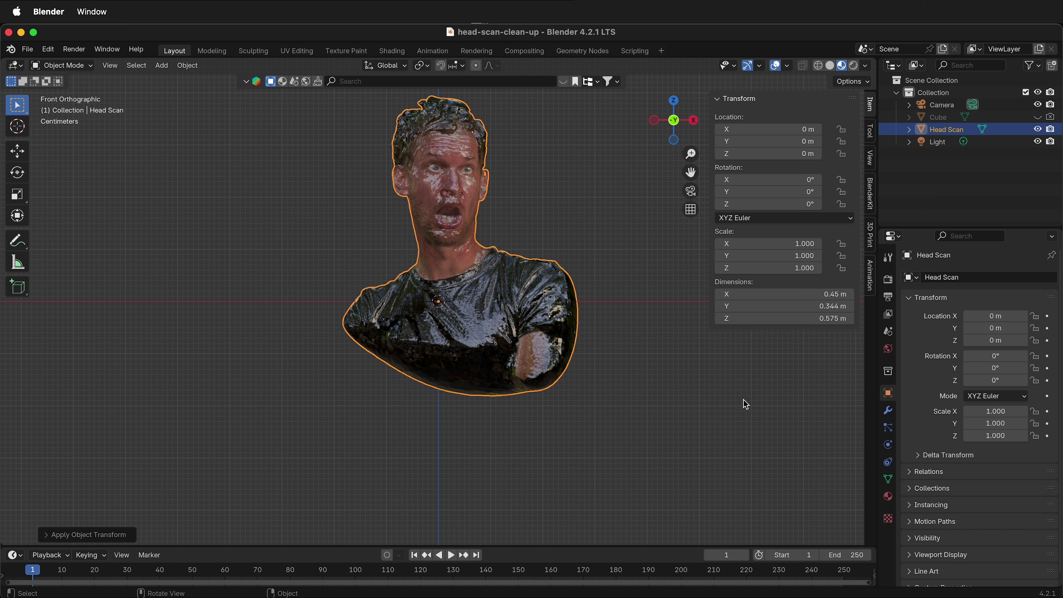
left_click(889, 498)
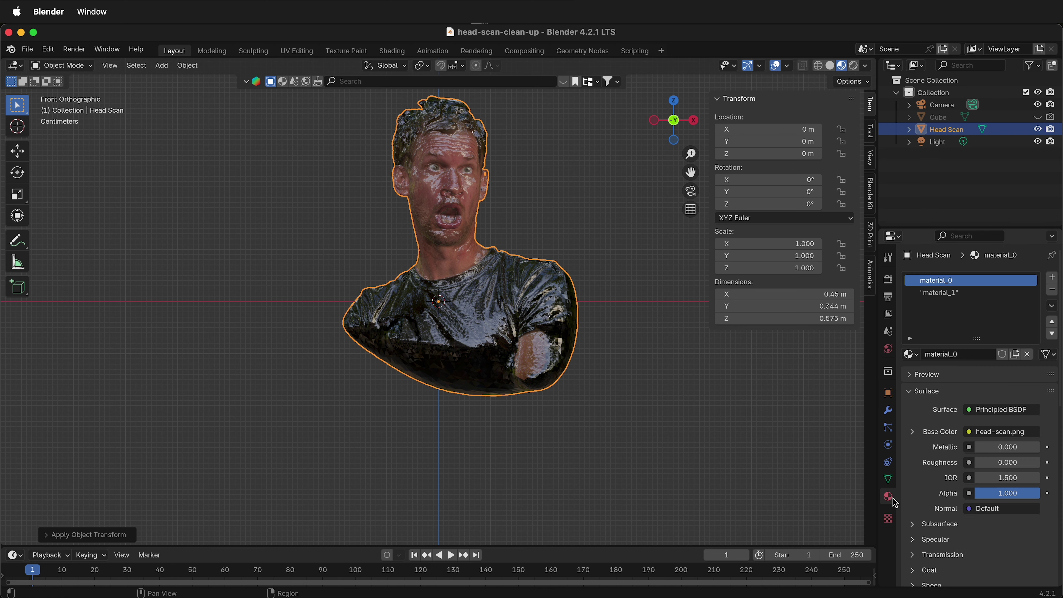
left_click(1008, 478)
type("1")
key("Return")
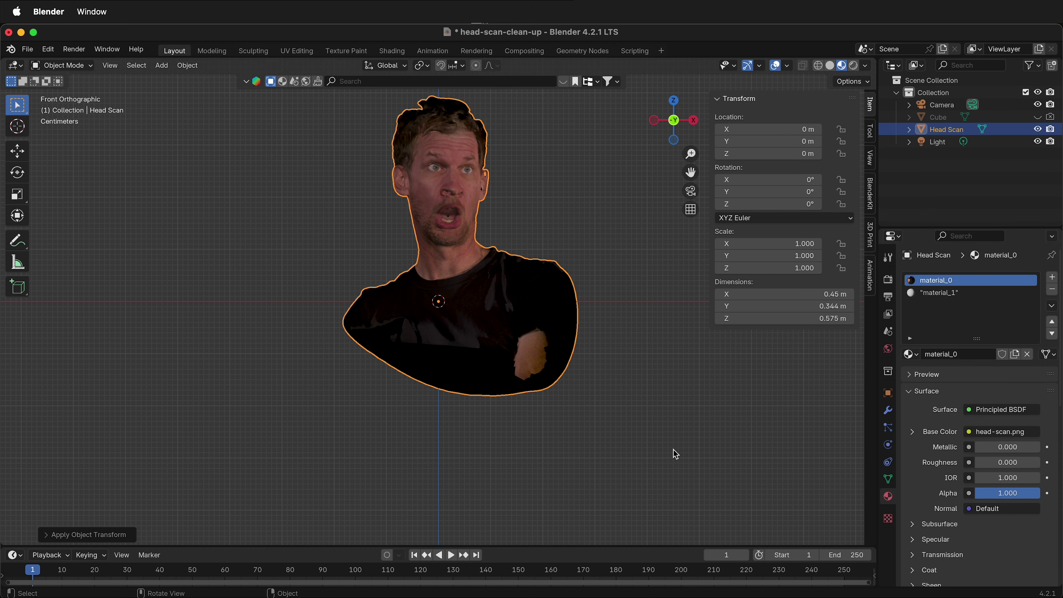
scroll(428, 141, "up", 2)
middle_click_drag(554, 134, 481, 272)
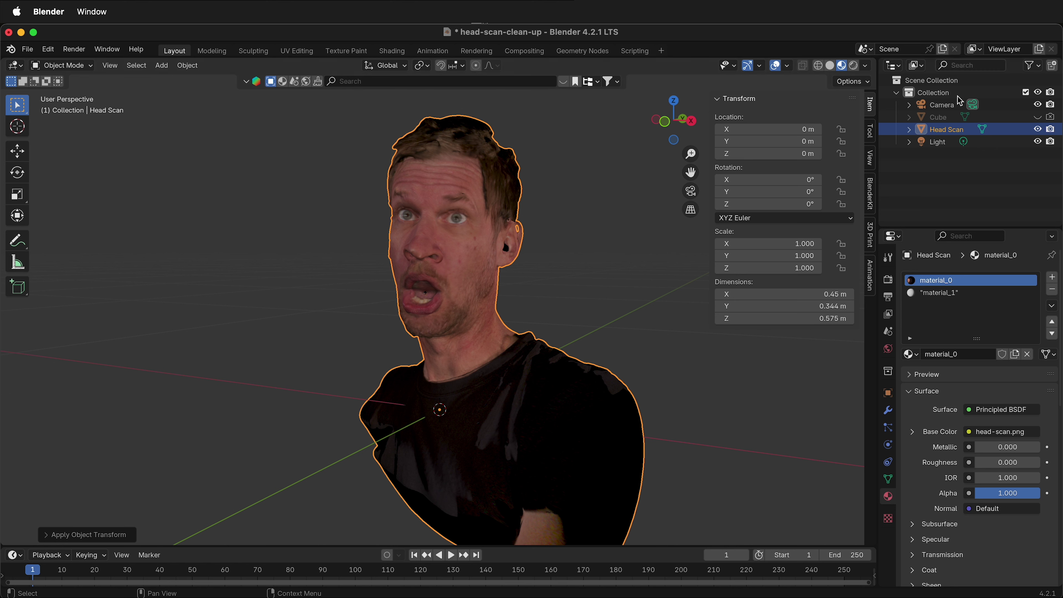
Step: Duplicate Head Scan in place, leaving the copy at the original position
left_click(947, 130)
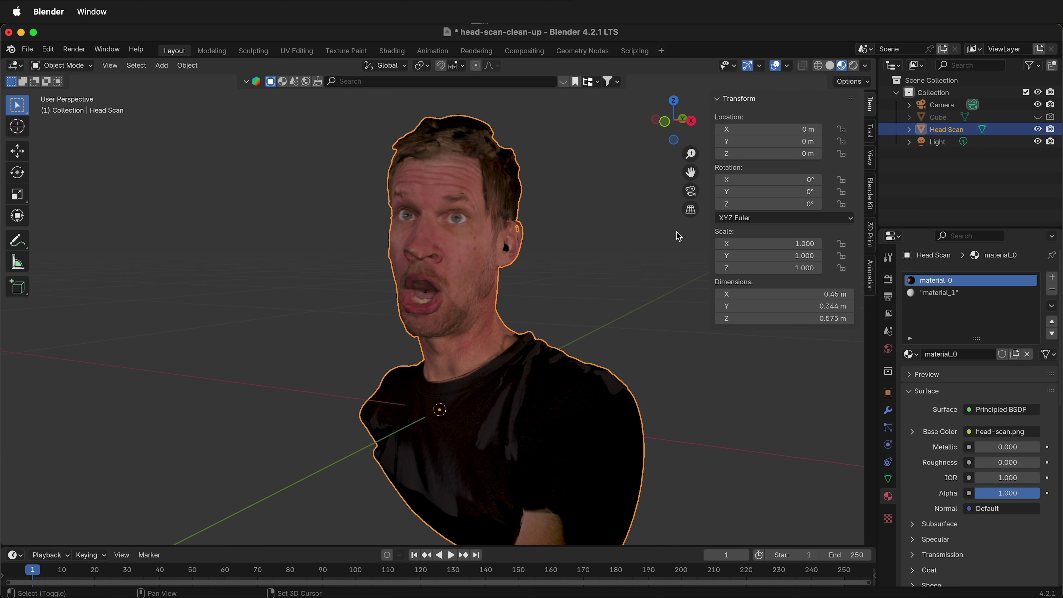
key("shift+d")
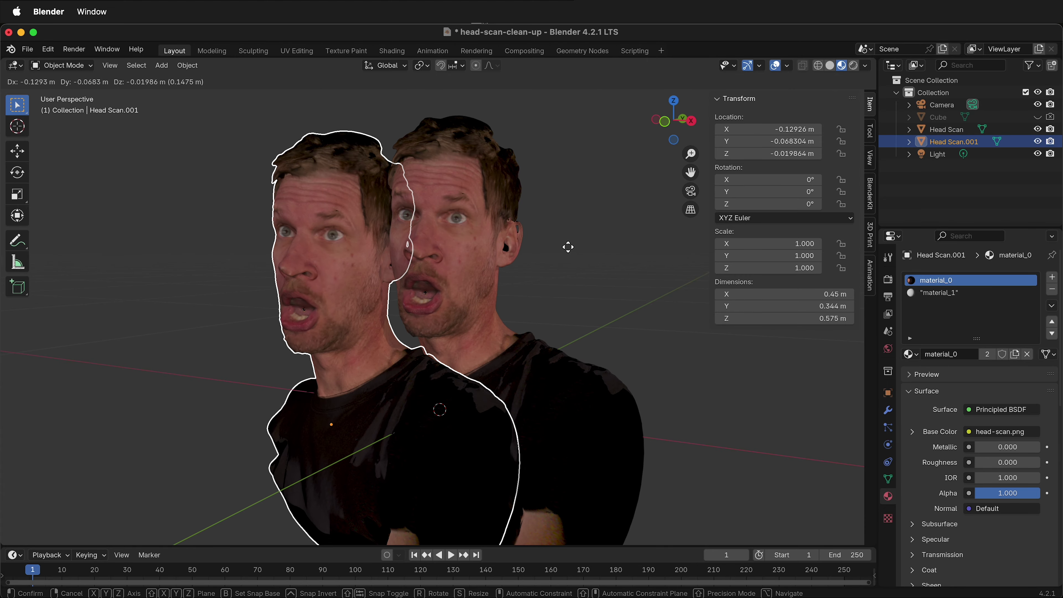
key("Escape")
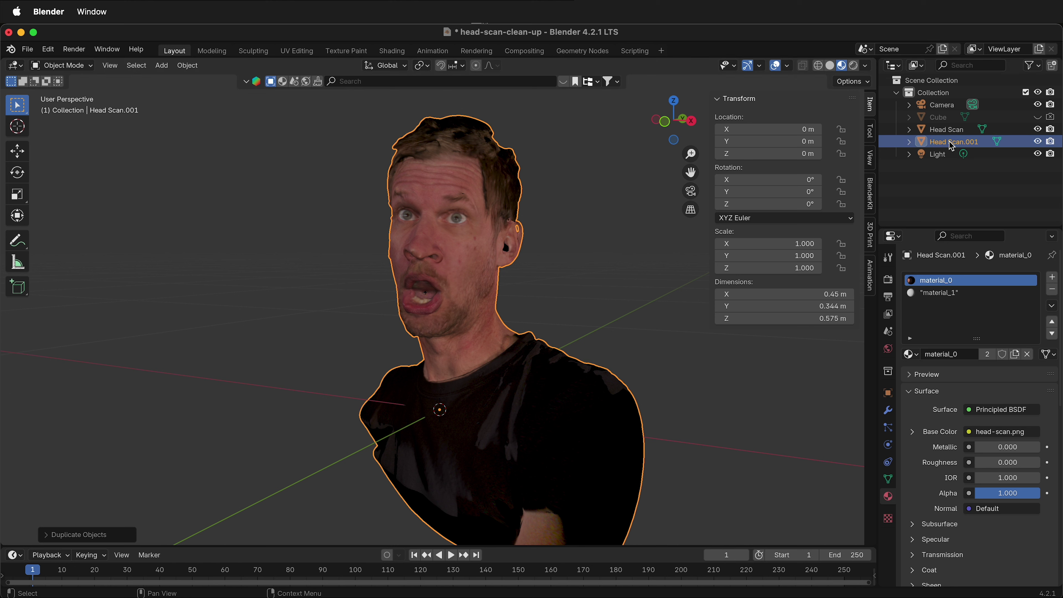
Step: Create a new collection named 'Original' and move Head Scan into it
left_click(1052, 65)
double_click(937, 167)
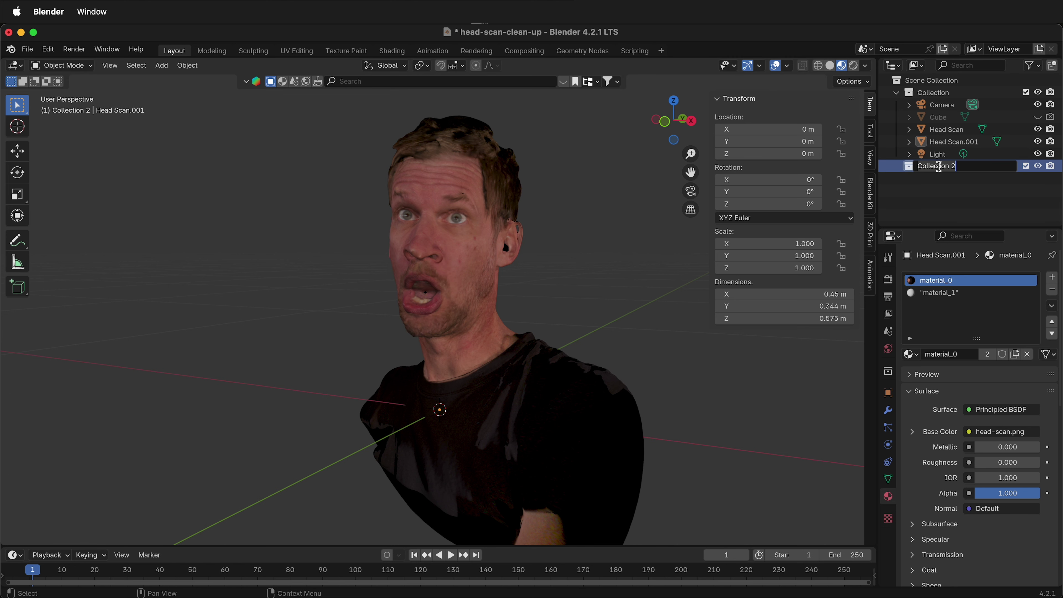
type("Original")
key("Return")
left_click(953, 131)
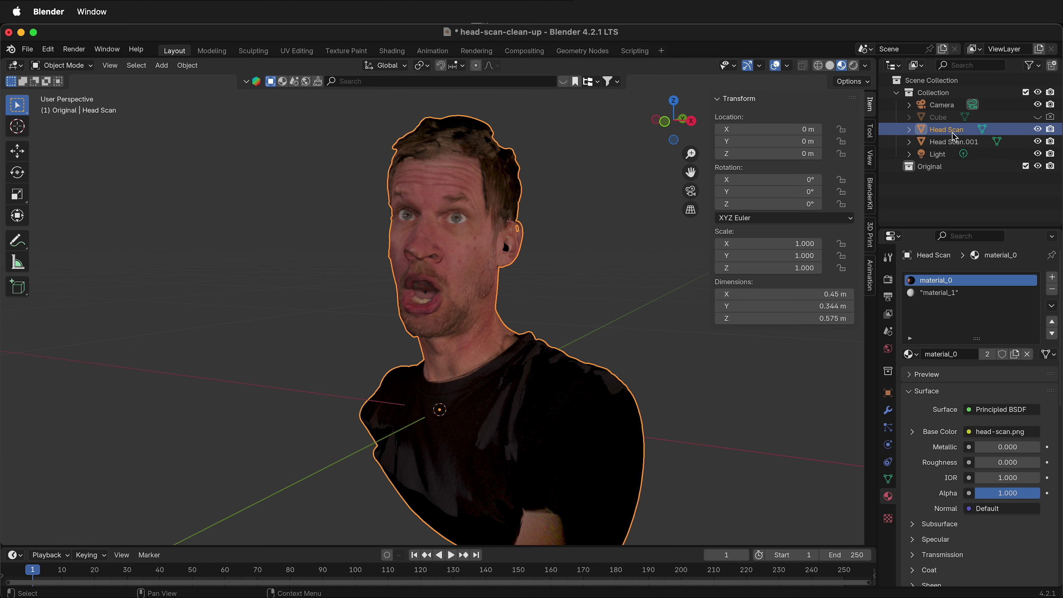
left_click_drag(946, 134, 938, 167)
Step: Hide the Original collection and switch the viewport to plain grey Solid shading
left_click(1038, 154)
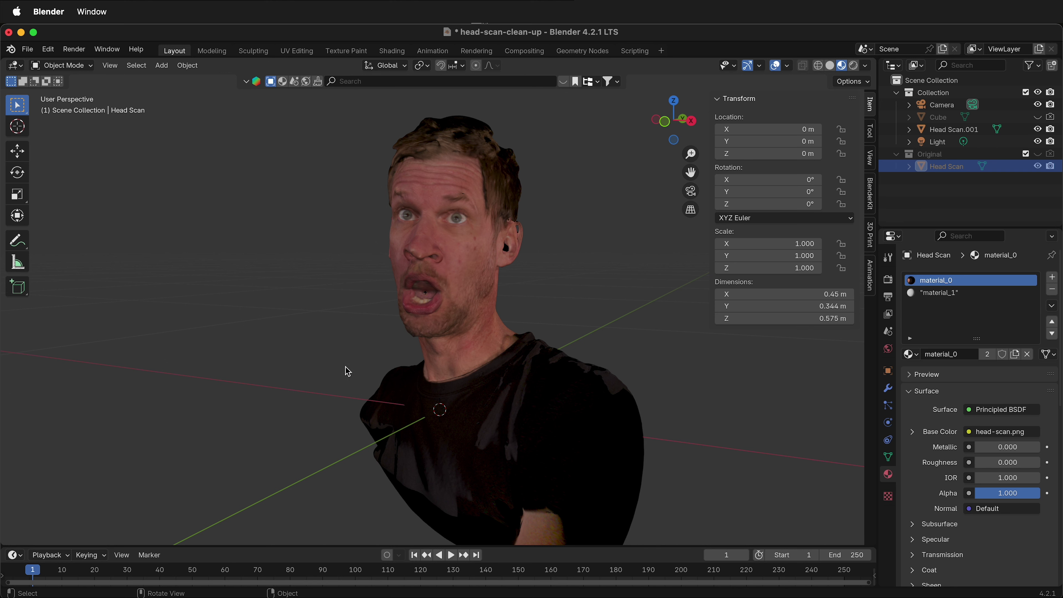
middle_click_drag(493, 369, 565, 337)
left_click(830, 65)
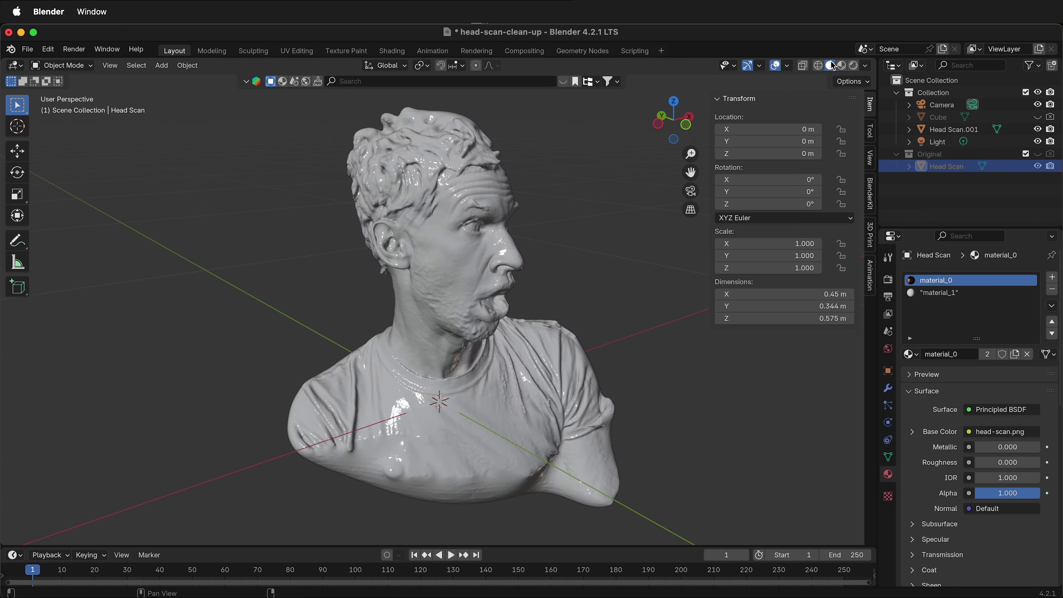
scroll(565, 337, "up", 4)
middle_click_drag(583, 296, 549, 236)
scroll(515, 233, "up", 3)
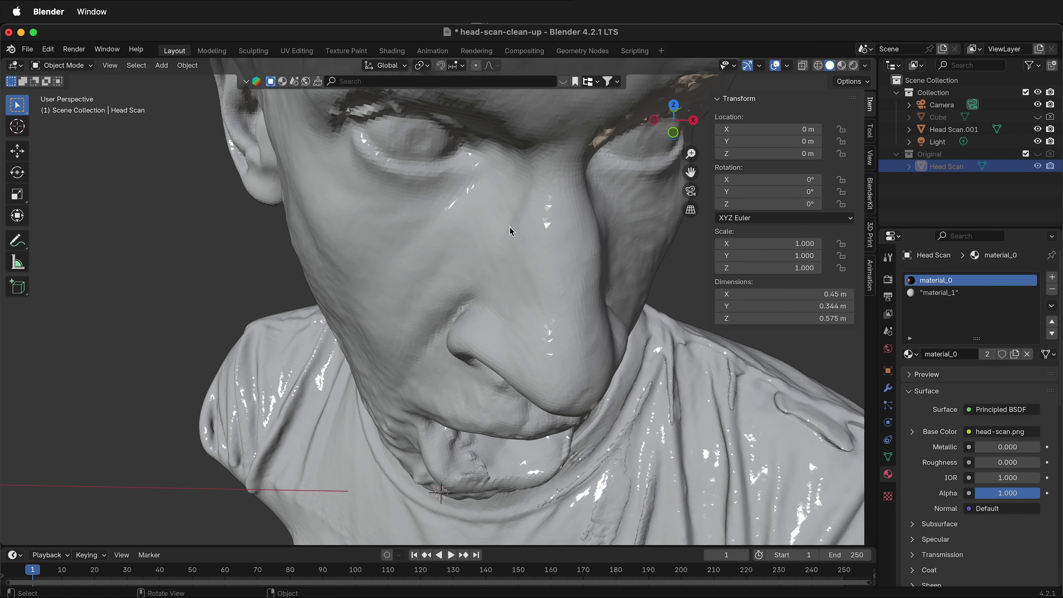
Step: Select Head Scan.001 and inspect its mesh geometry in Edit Mode
left_click(508, 224)
key("Tab")
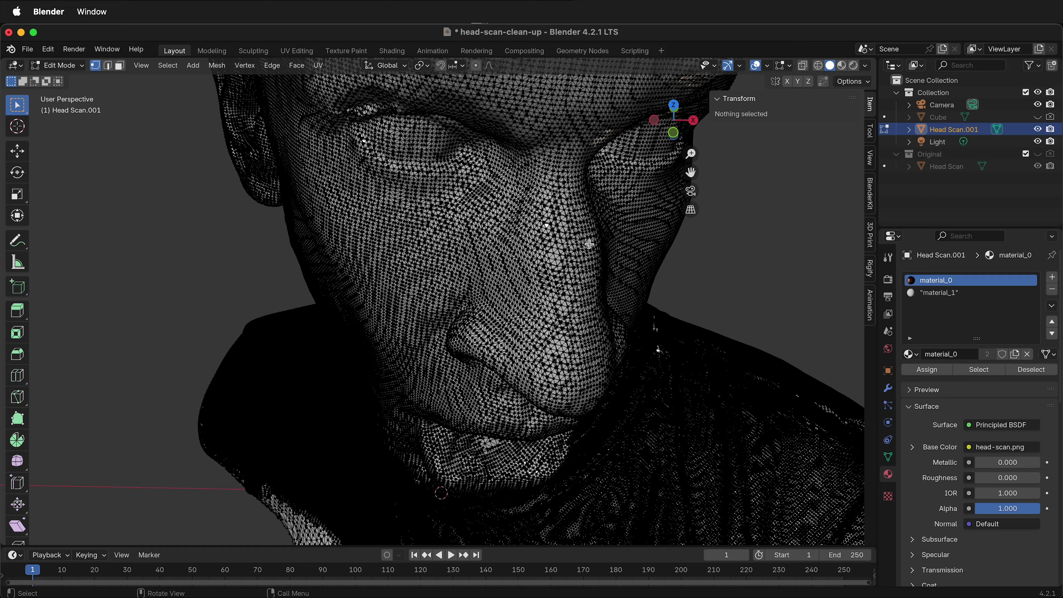
scroll(590, 244, "up", 5)
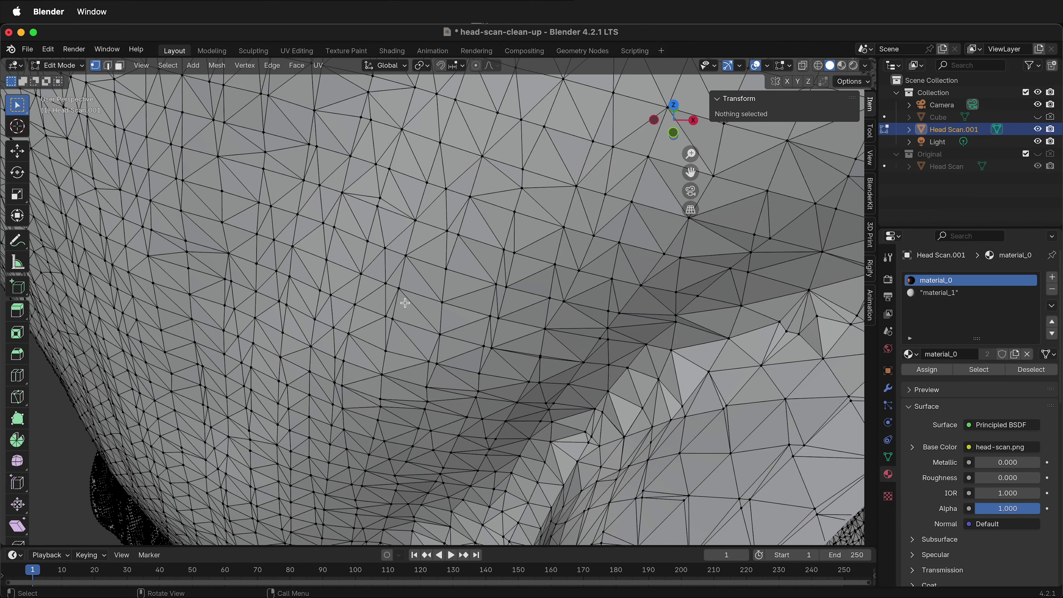
scroll(573, 320, "down", 5)
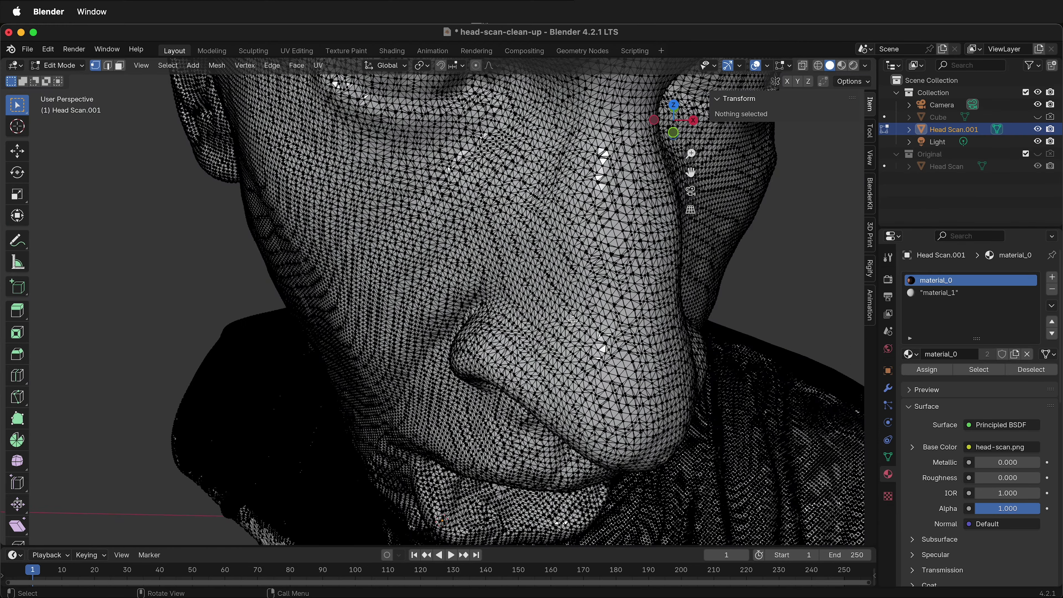
middle_click_drag(572, 322, 487, 288)
key("Tab")
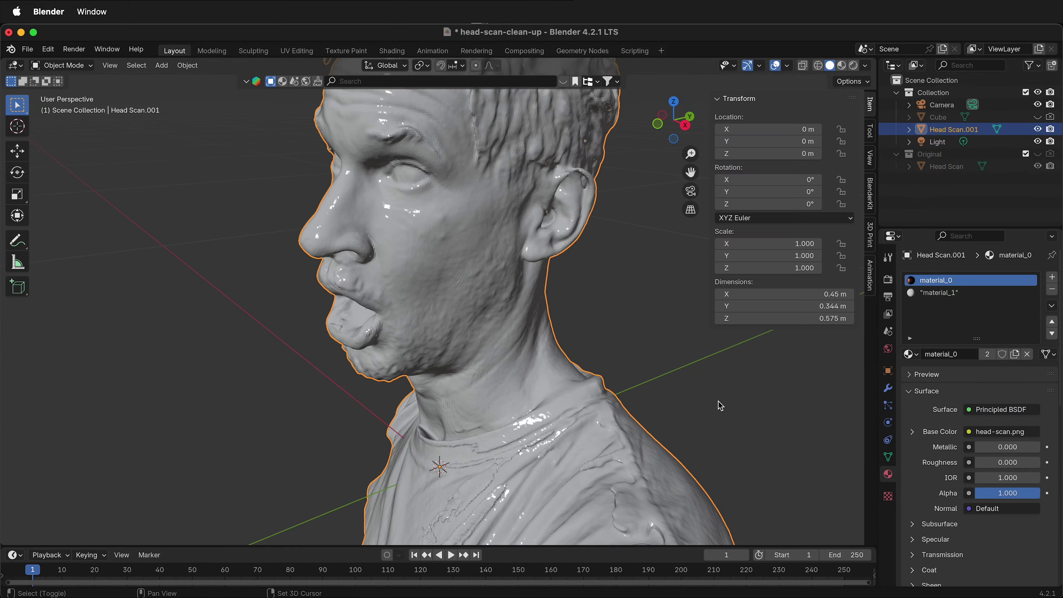
scroll(484, 227, "up", 6)
scroll(482, 224, "down", 5)
middle_click_drag(498, 204, 513, 316)
scroll(475, 377, "up", 2)
scroll(475, 377, "up", 3)
middle_click_drag(383, 371, 562, 270)
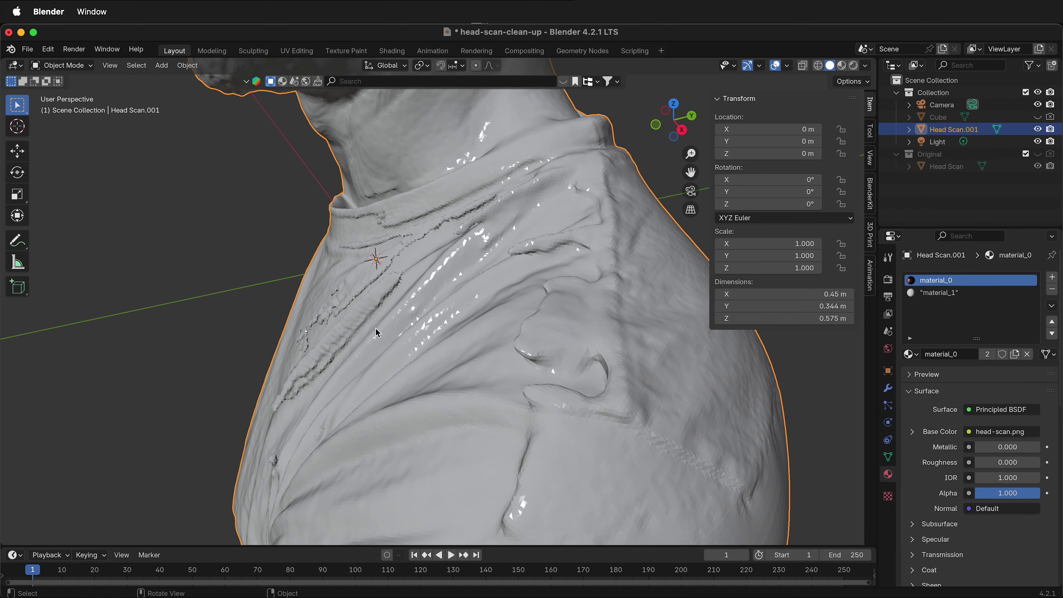
middle_click_drag(326, 277, 460, 275)
scroll(492, 353, "down", 5)
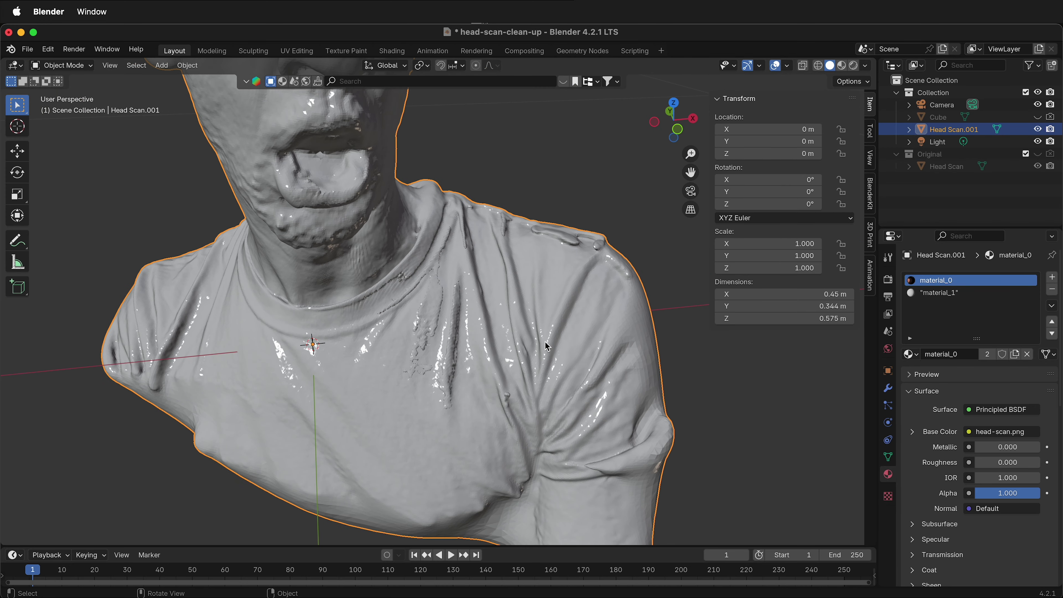
middle_click_drag(492, 353, 662, 304)
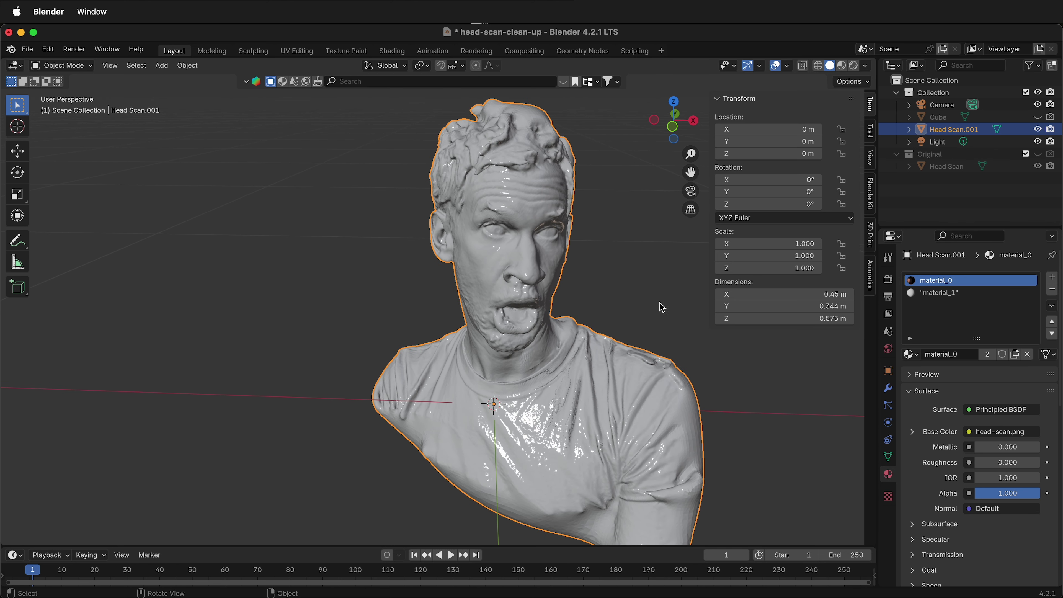